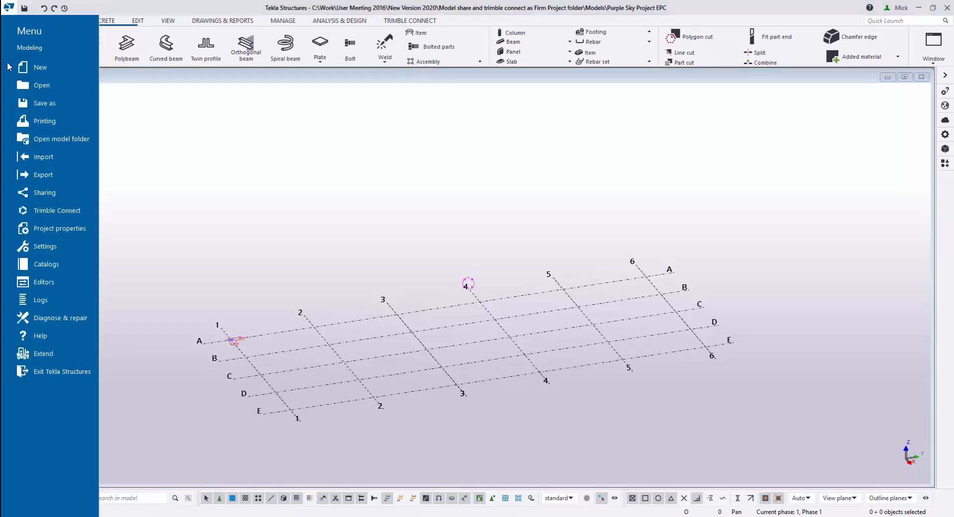
left_click(45, 213)
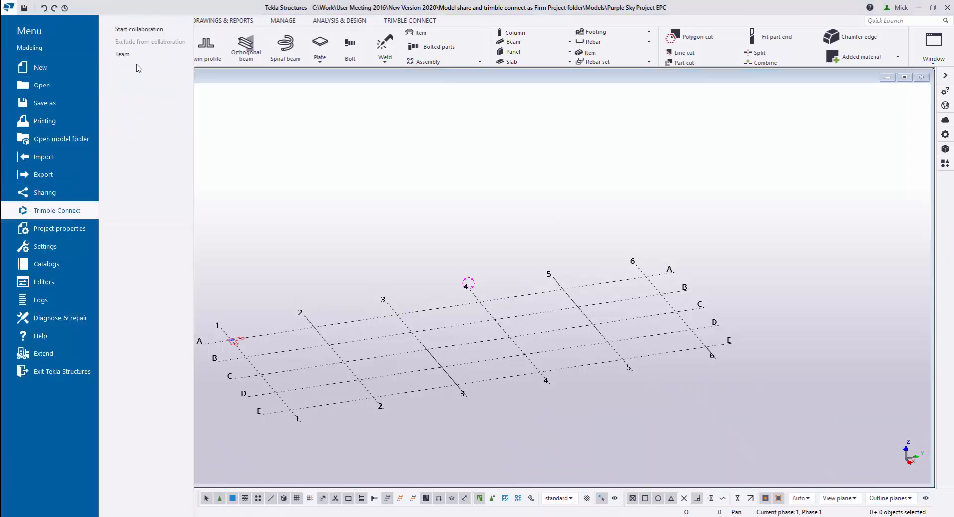
left_click(130, 30)
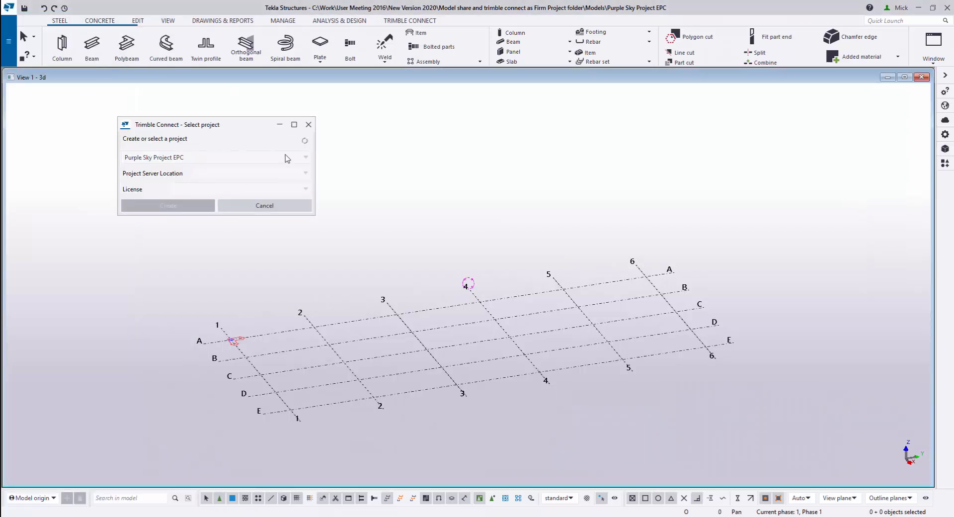
left_click(270, 213)
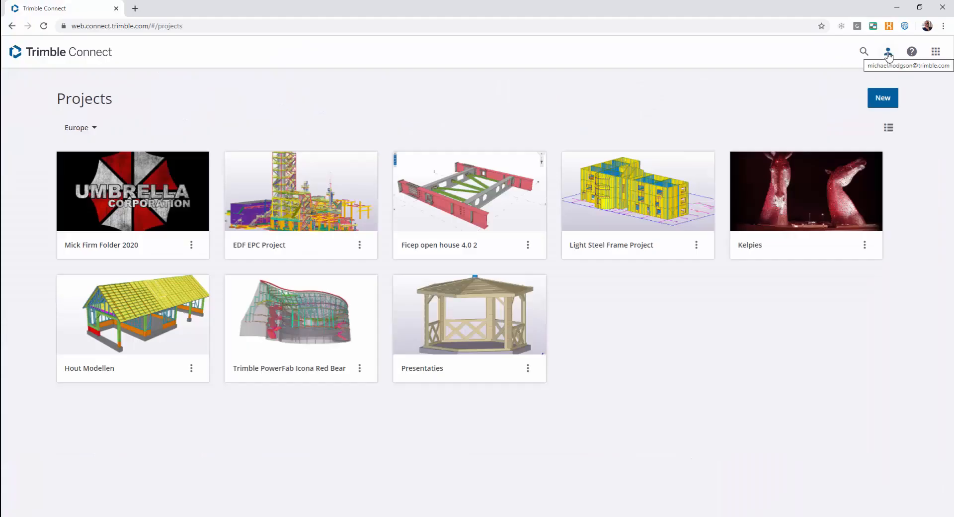
In Trimble Connect, create the project "Purple Sky Steel Tekla Settings" with image Purple Sky Steel.jpeg and the Trimble Solutions Corporation subscription
left_click(878, 102)
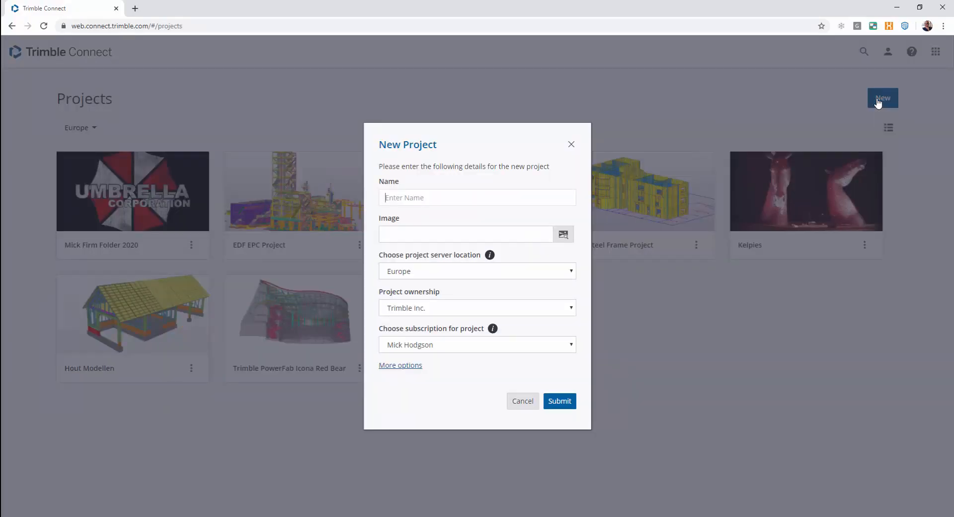
type("Purple Sky Steel Tekla Settings")
left_click(564, 235)
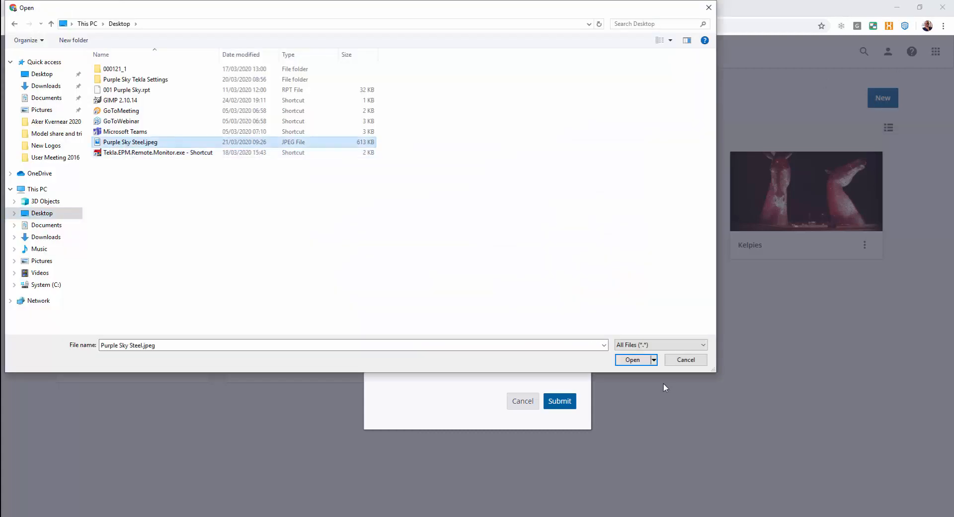
left_click(637, 362)
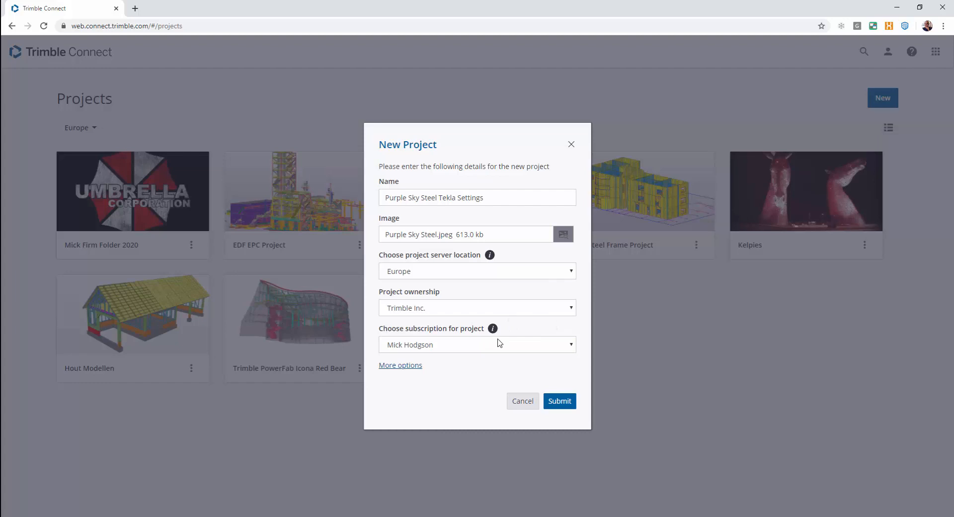
left_click(571, 345)
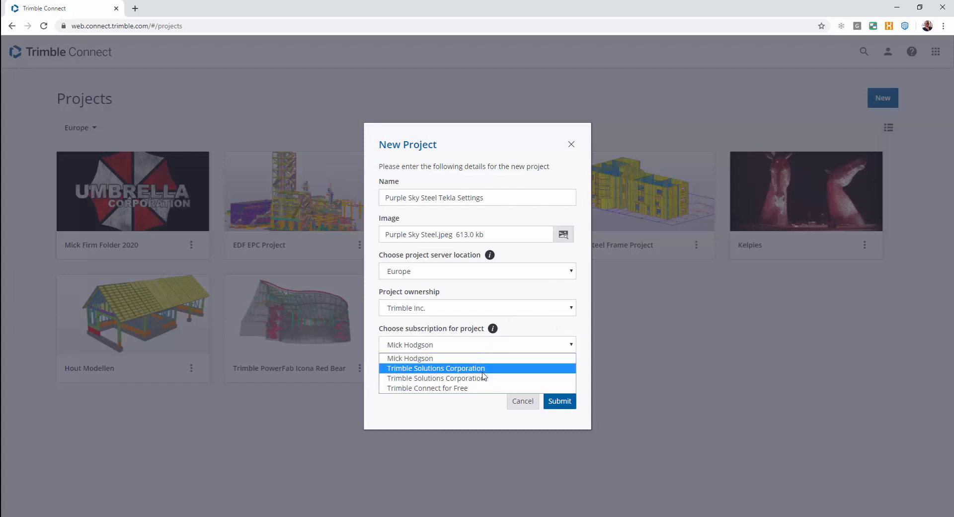
left_click(482, 372)
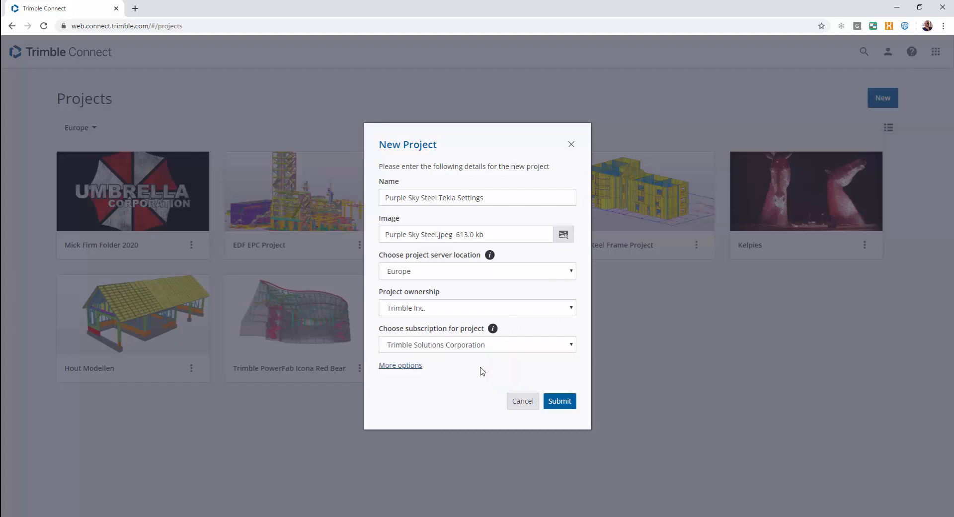
left_click(561, 406)
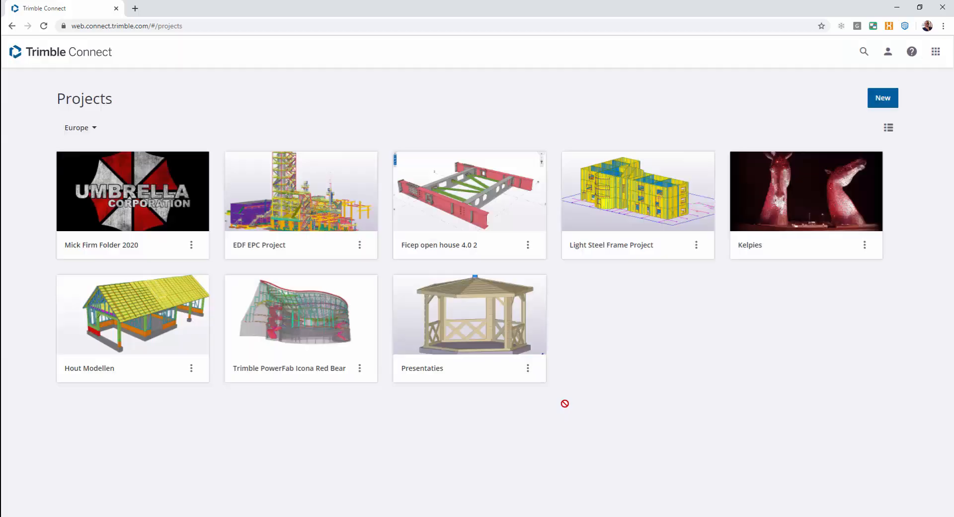
Open the Purple Sky Steel Tekla Settings project and create a folder named "Purple Sky Project 1" in it
left_click(141, 208)
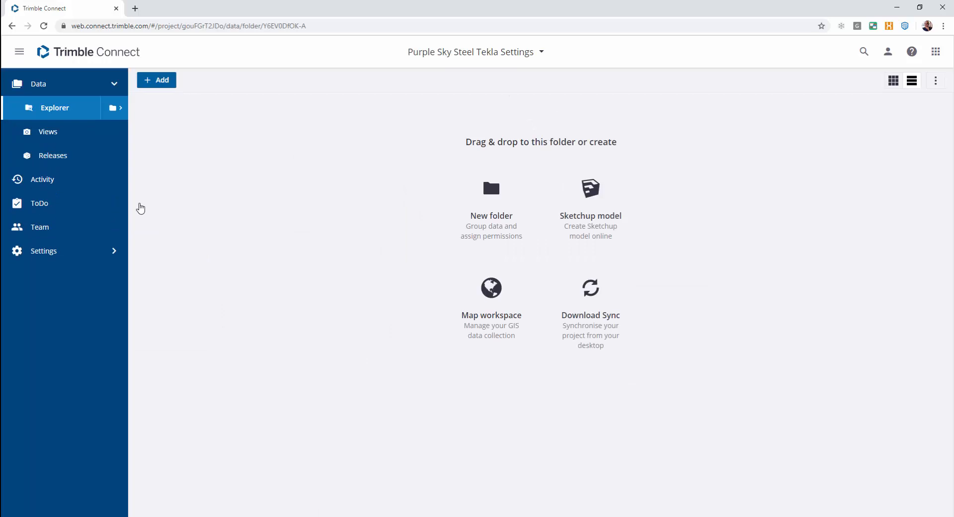
left_click(486, 200)
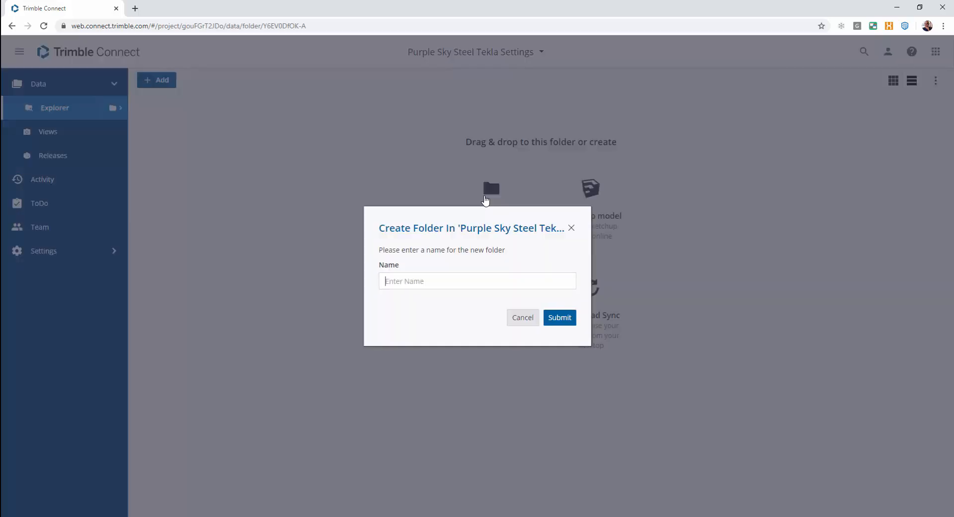
type("Purple Sky Project 1")
left_click_drag(462, 281, 352, 283)
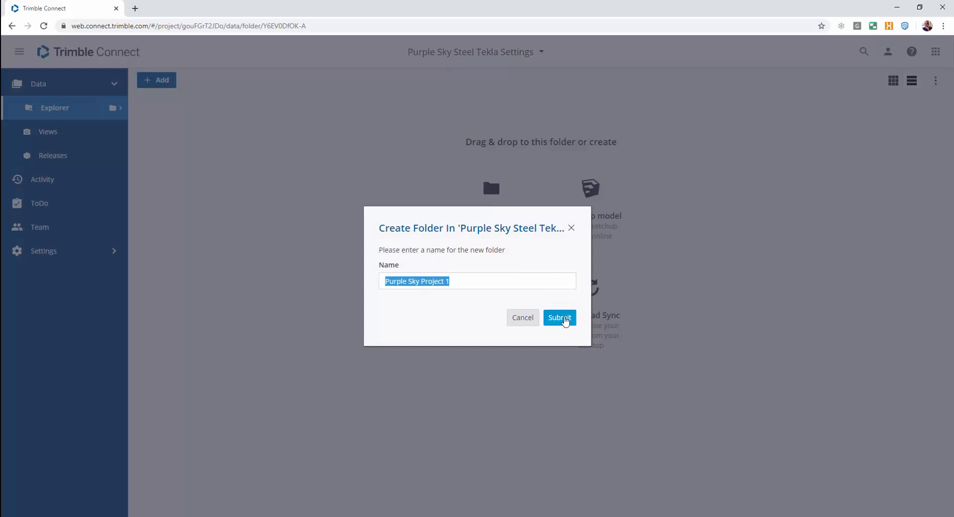
left_click(564, 323)
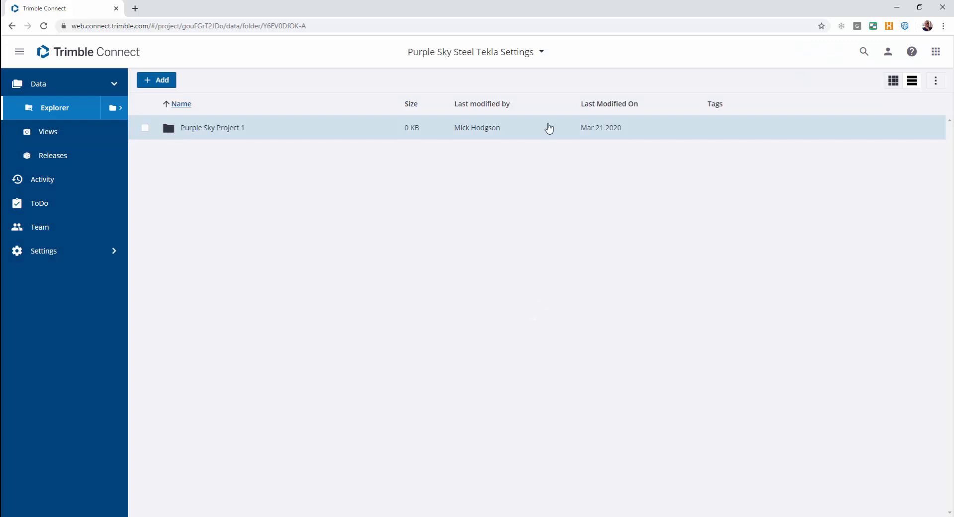
Invite a colleague to the project team by entering their e-mail address
left_click(44, 232)
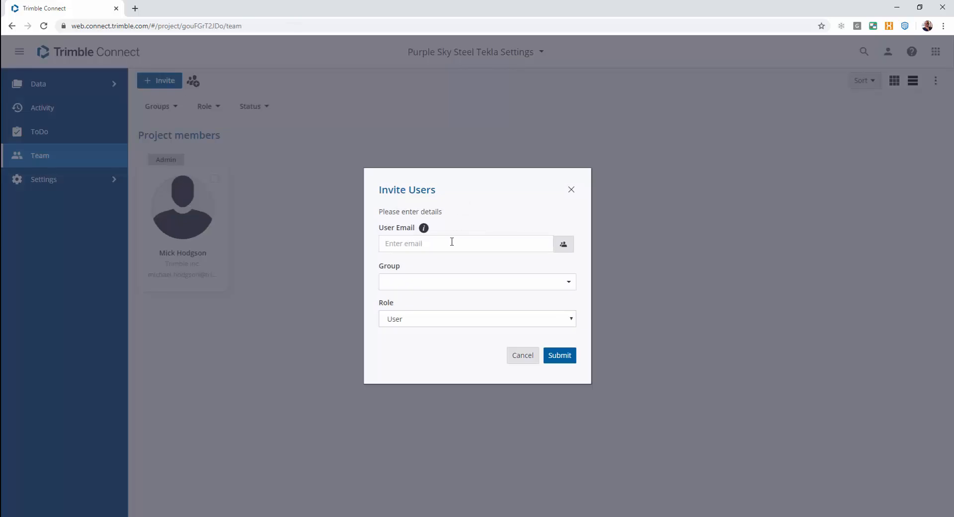
key("ctrl+v")
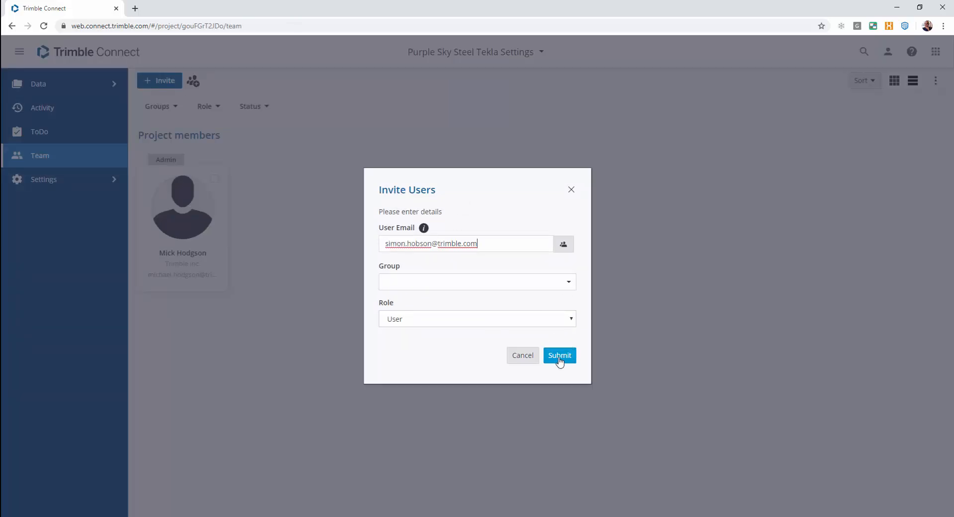
left_click(560, 362)
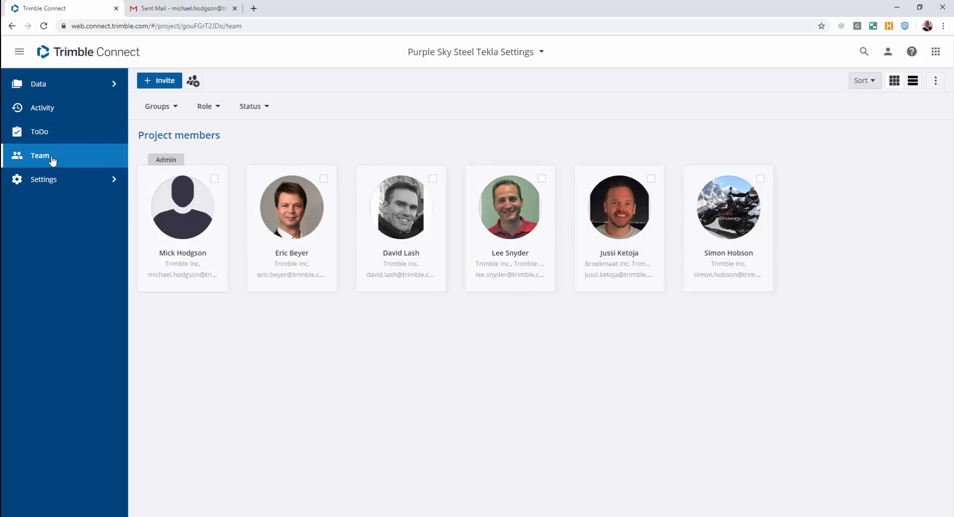
Set the Purple Sky Project 1 folder's generic access for the project team to Read Only Access
left_click(46, 85)
left_click(43, 107)
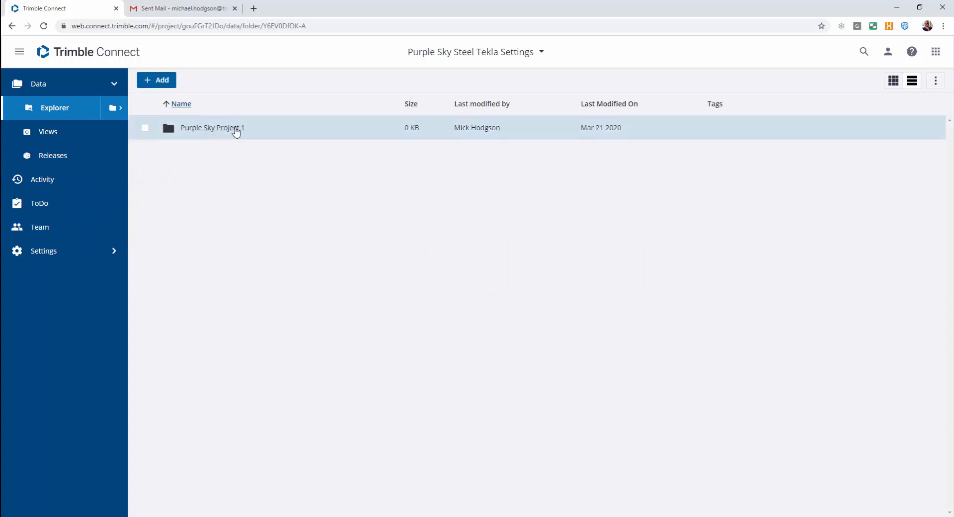
left_click(145, 139)
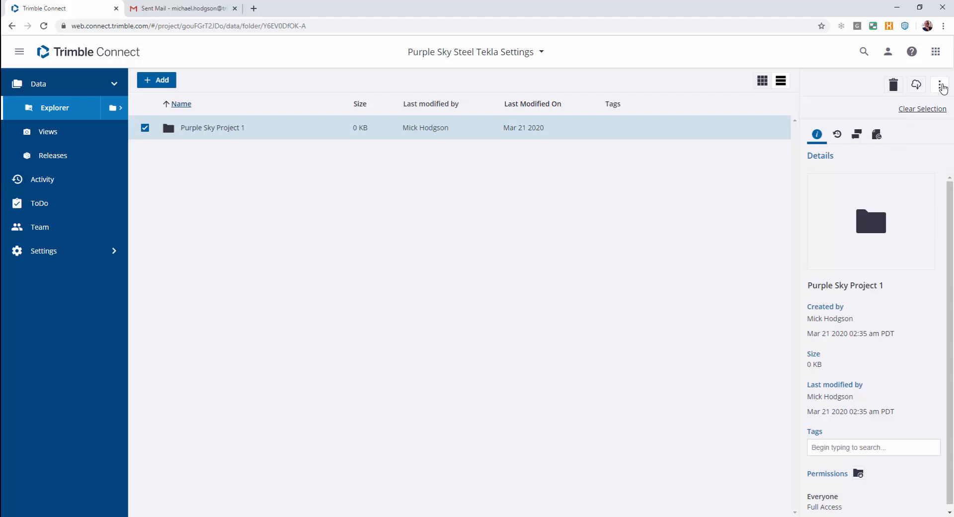
left_click(941, 86)
left_click(914, 118)
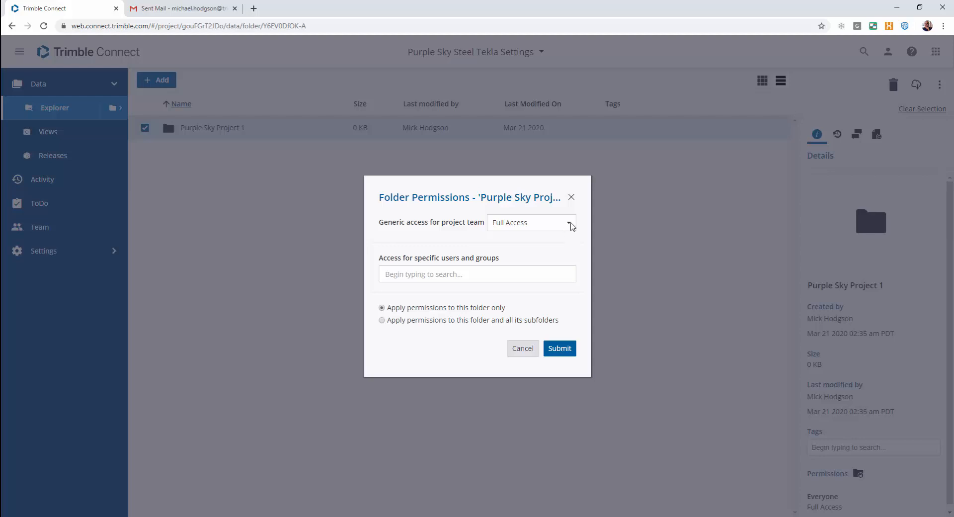
left_click(568, 230)
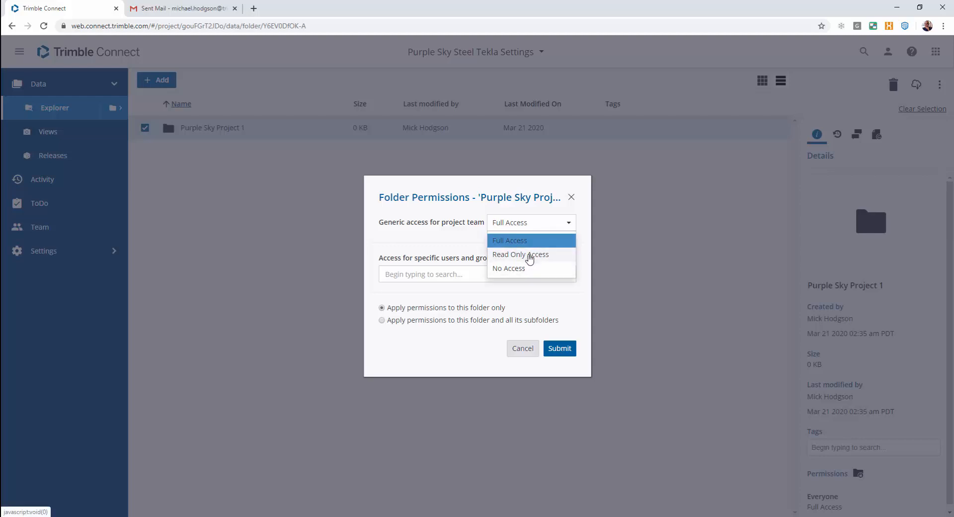
left_click(527, 254)
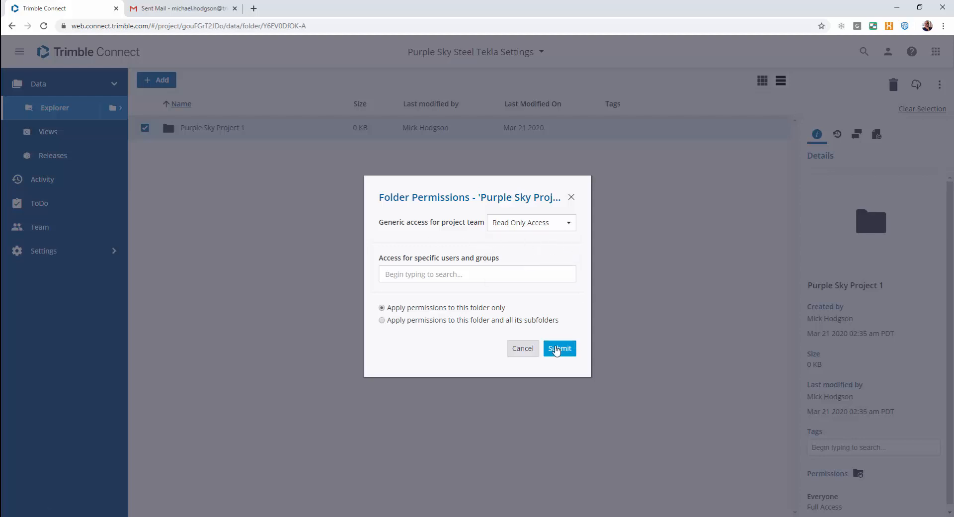
left_click(556, 350)
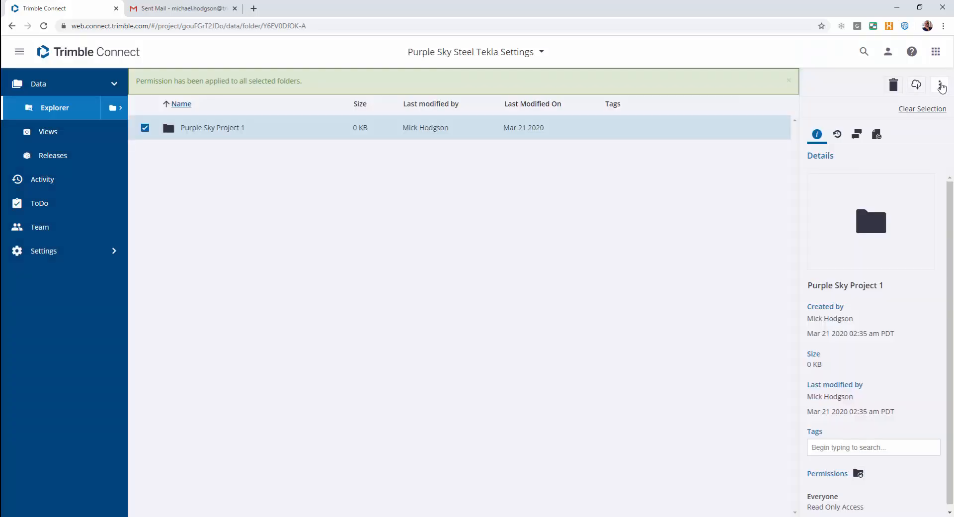
Grant the invited colleague Full Access to the Purple Sky Project 1 folder, applying the permissions to the folder and all its subfolders
left_click(940, 85)
left_click(926, 117)
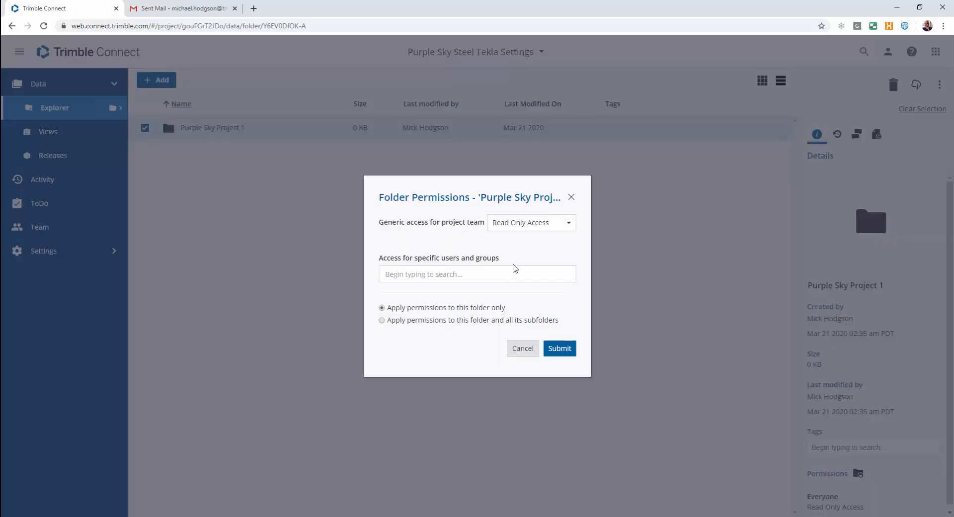
type("simon")
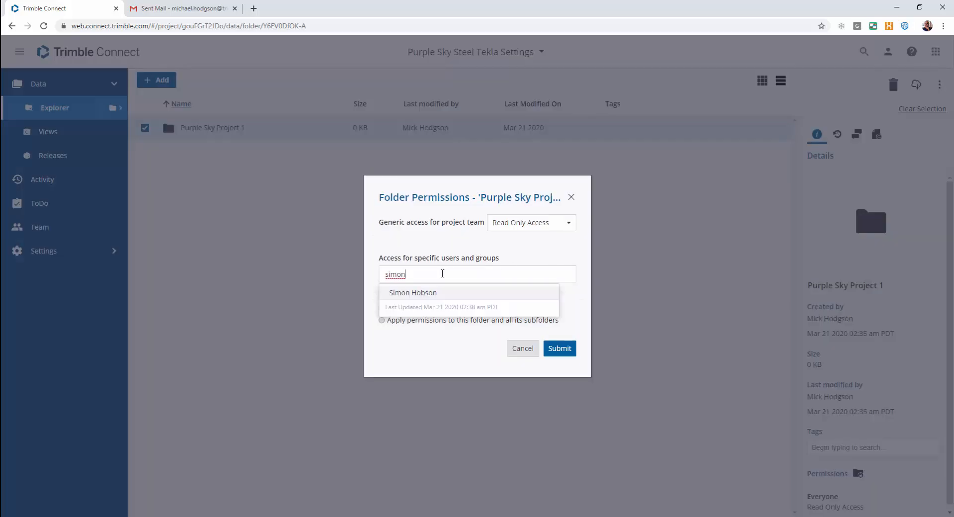
left_click(437, 293)
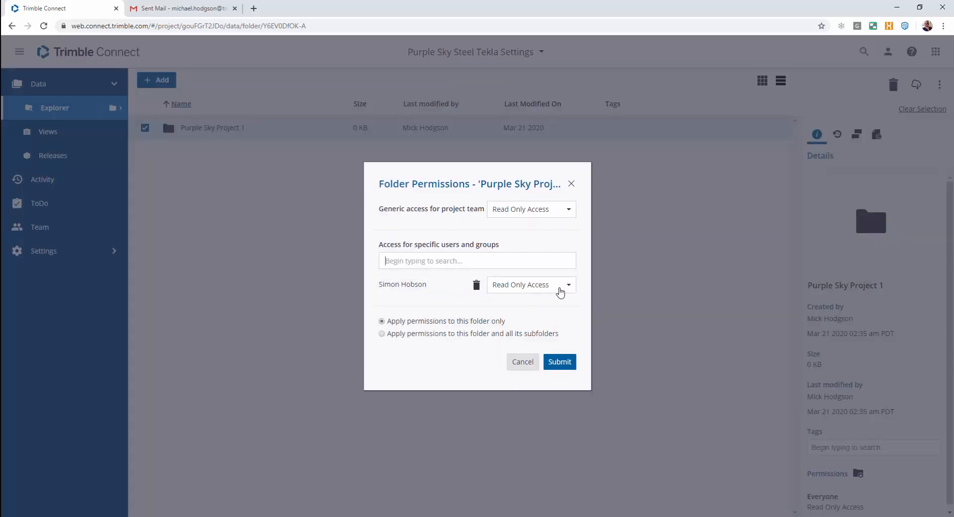
left_click(569, 287)
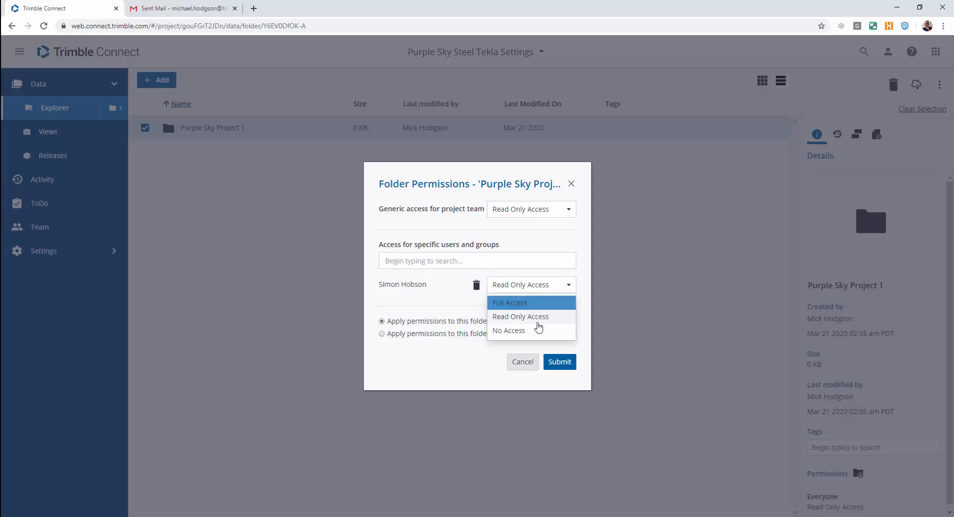
left_click(522, 302)
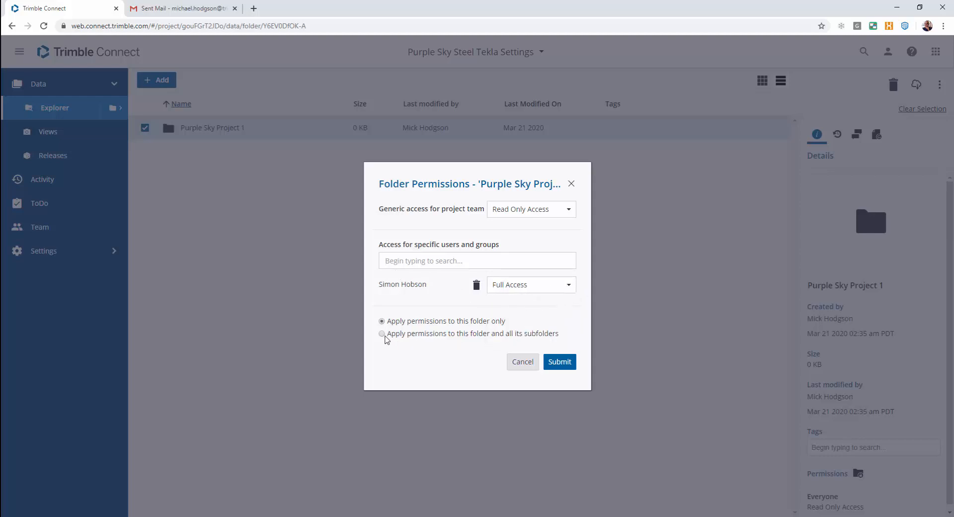
left_click(382, 334)
left_click(559, 362)
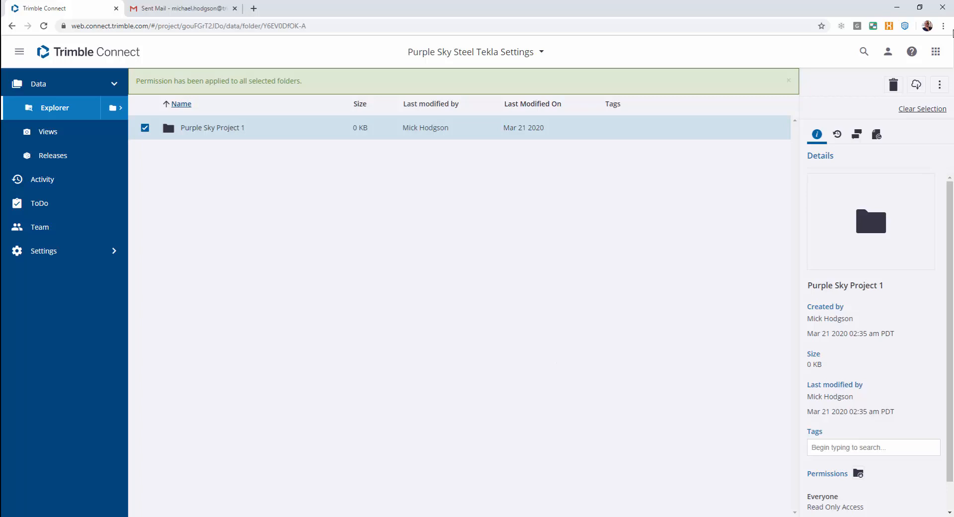
Open the Purple Sky Tekla Settings folder on the Windows desktop and select all of its files
left_click(901, 9)
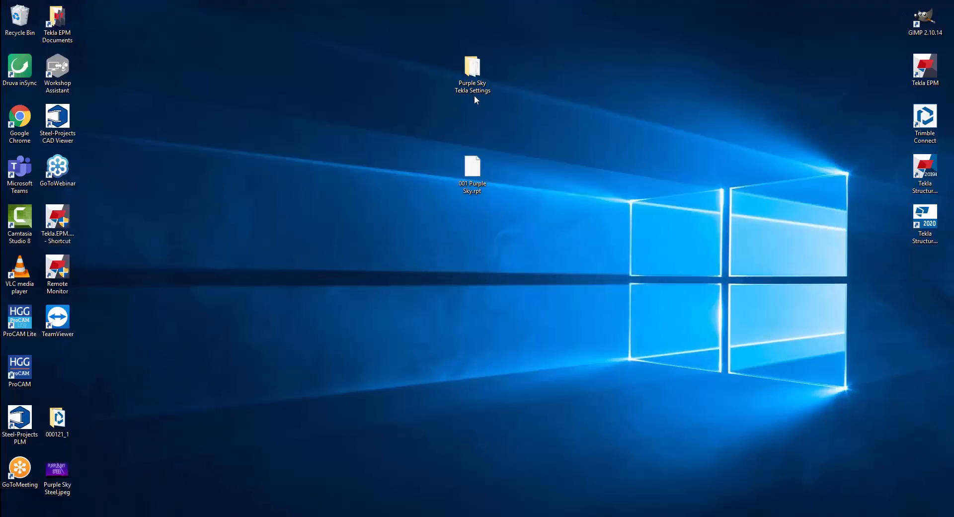
double_click(472, 77)
scroll(824, 180, "down", 15)
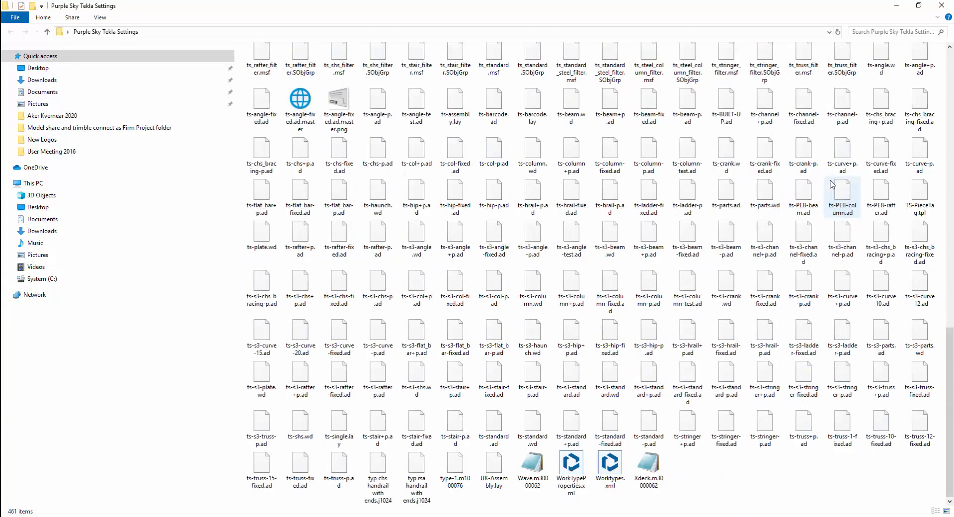
scroll(832, 179, "up", 10)
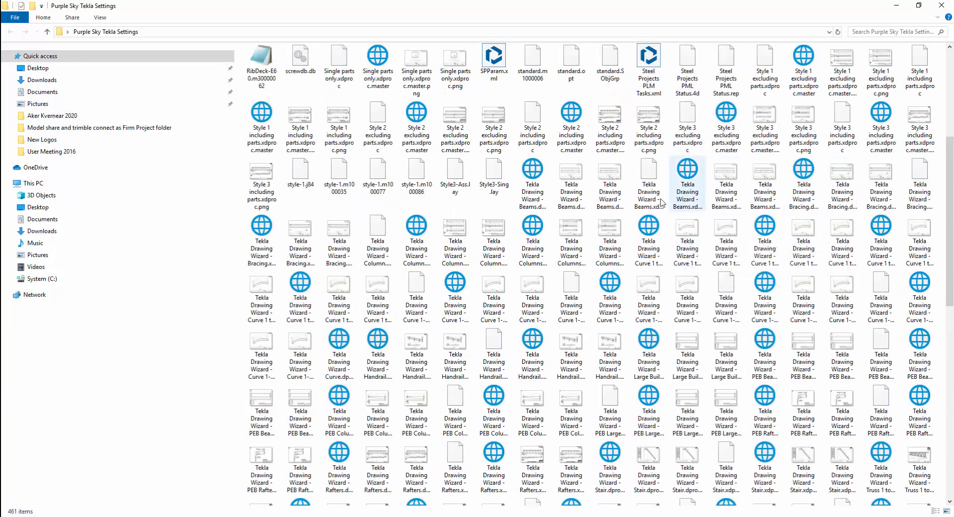
left_click(918, 5)
key("ctrl+a")
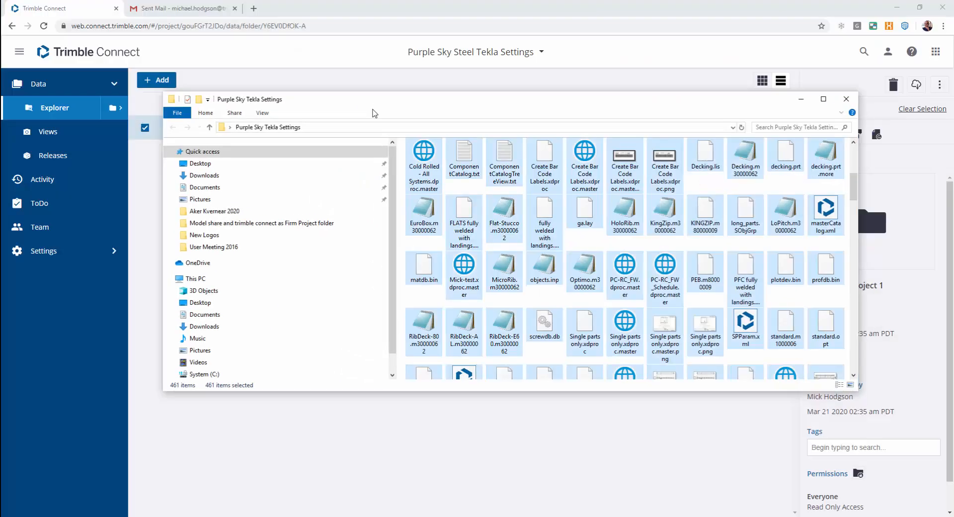
Upload the selected Tekla settings files into the Purple Sky Project 1 folder in Trimble Connect
left_click_drag(376, 104, 381, 285)
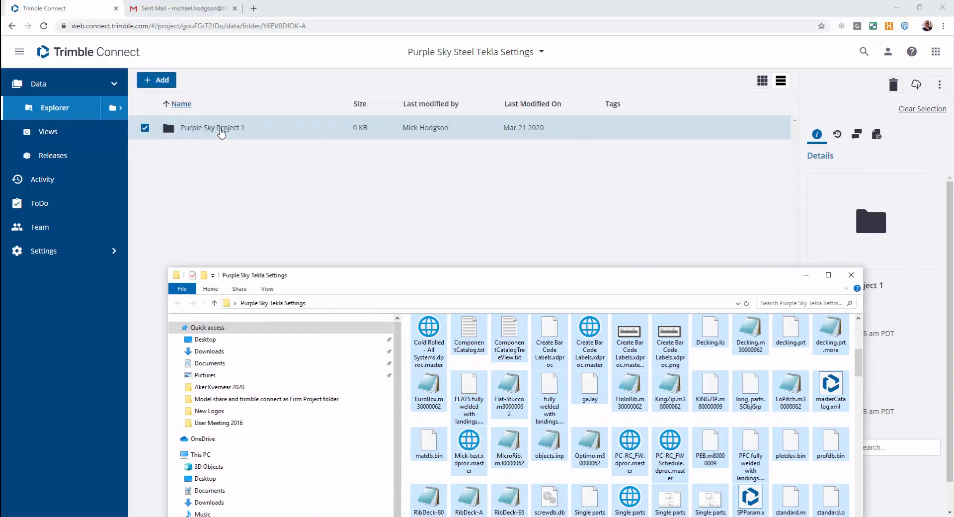
left_click(221, 130)
left_click(256, 515)
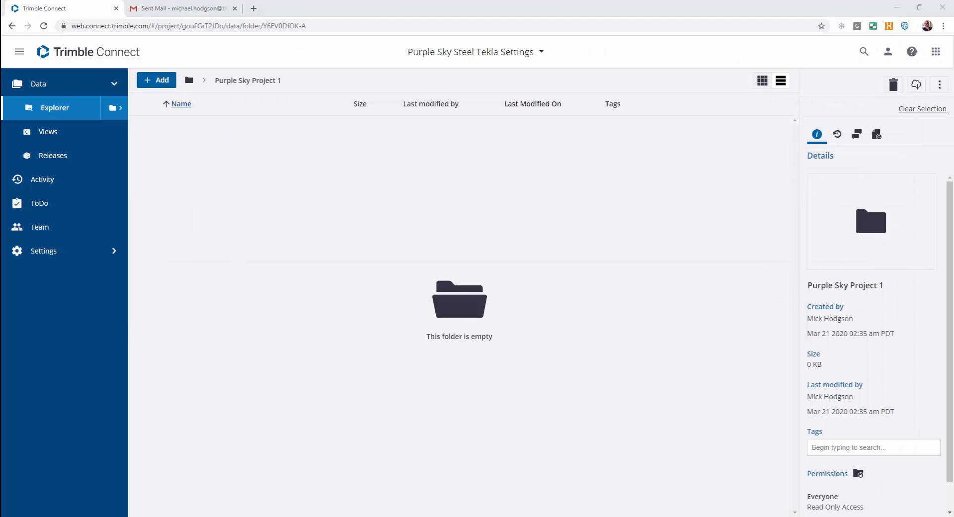
left_click_drag(543, 352, 441, 212)
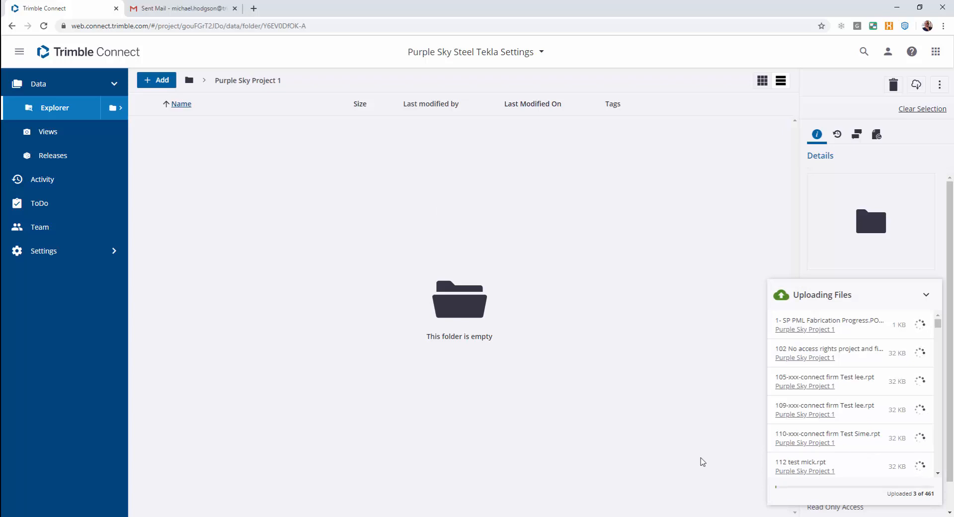
Return to the project's root folder, review the Purple Sky Project 1 folder permissions, and open the project team page
left_click(58, 108)
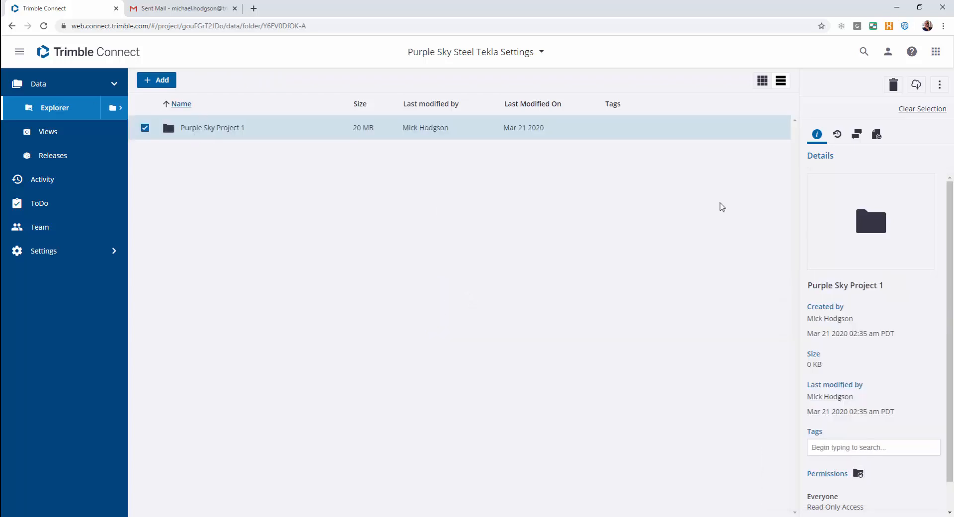
left_click(940, 85)
left_click(927, 119)
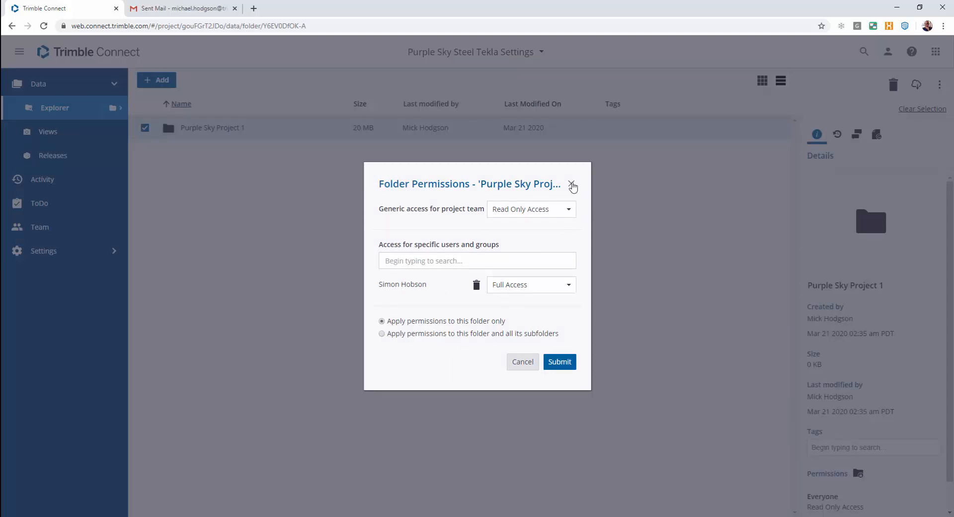
left_click(572, 185)
left_click(41, 228)
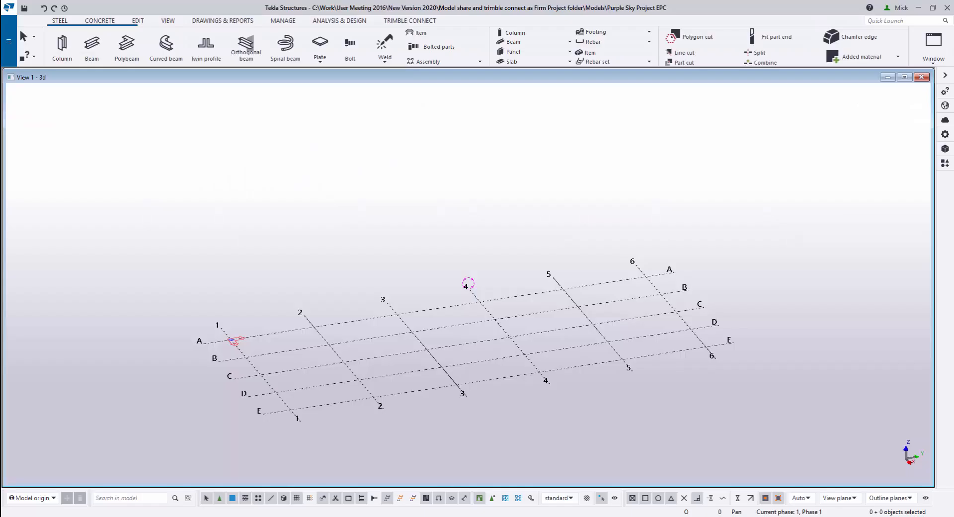
In Tekla Structures, start Trimble Connect collaboration for the model with the existing Purple Sky Steel Tekla Settings project
left_click(8, 7)
left_click(56, 211)
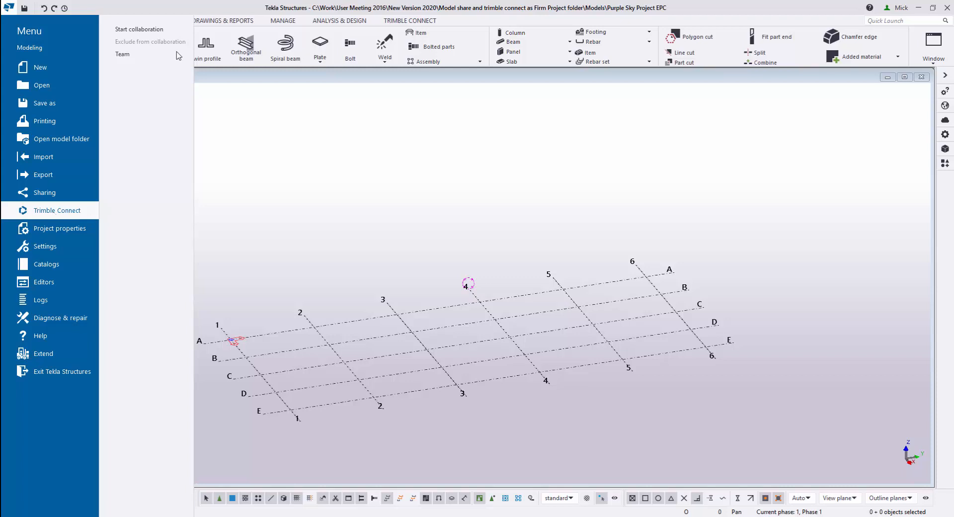
left_click(139, 30)
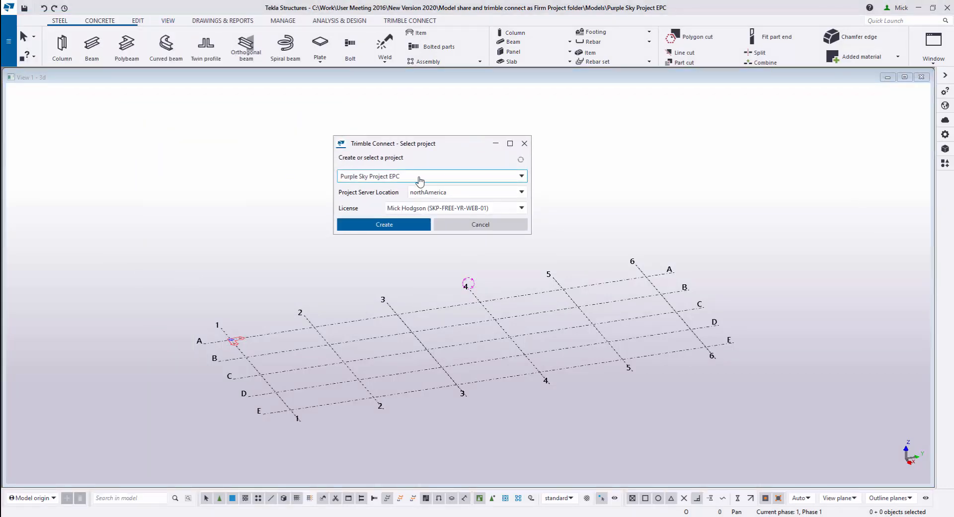
left_click(511, 177)
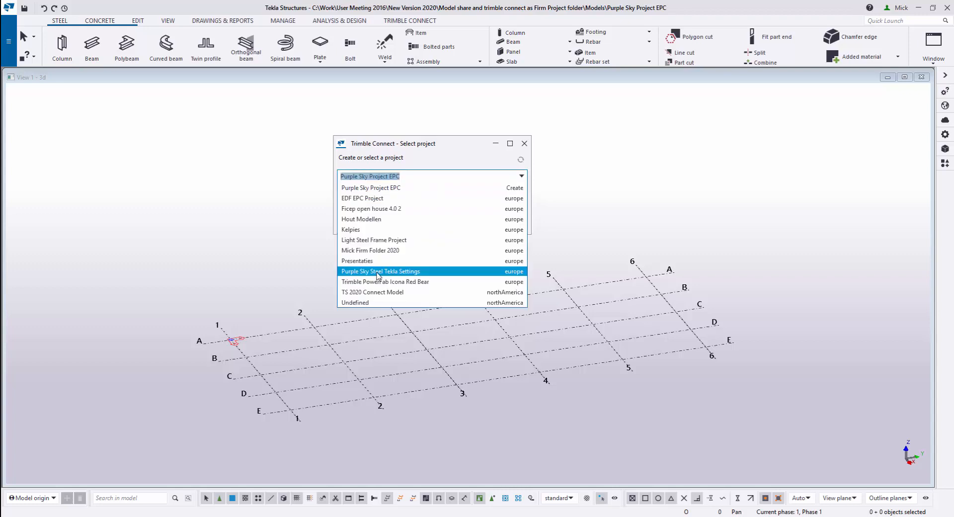
left_click(379, 272)
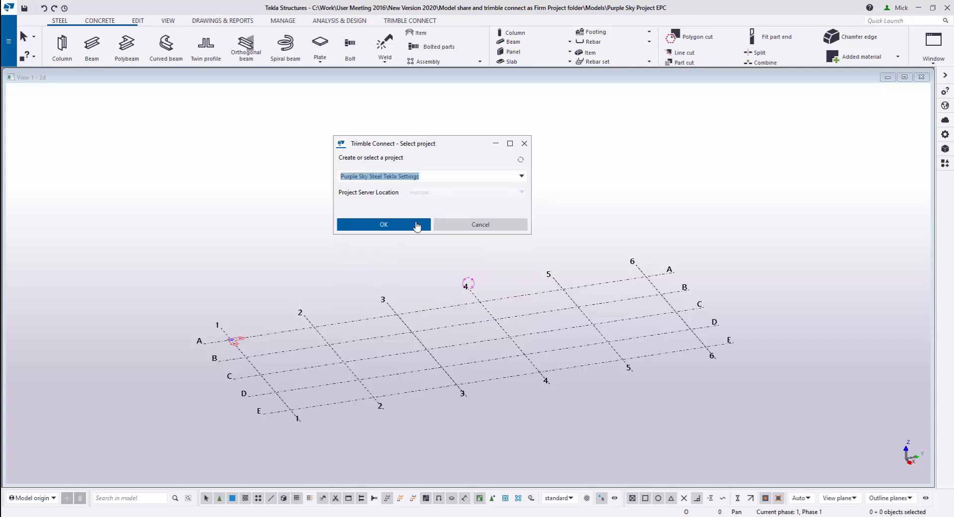
left_click(384, 226)
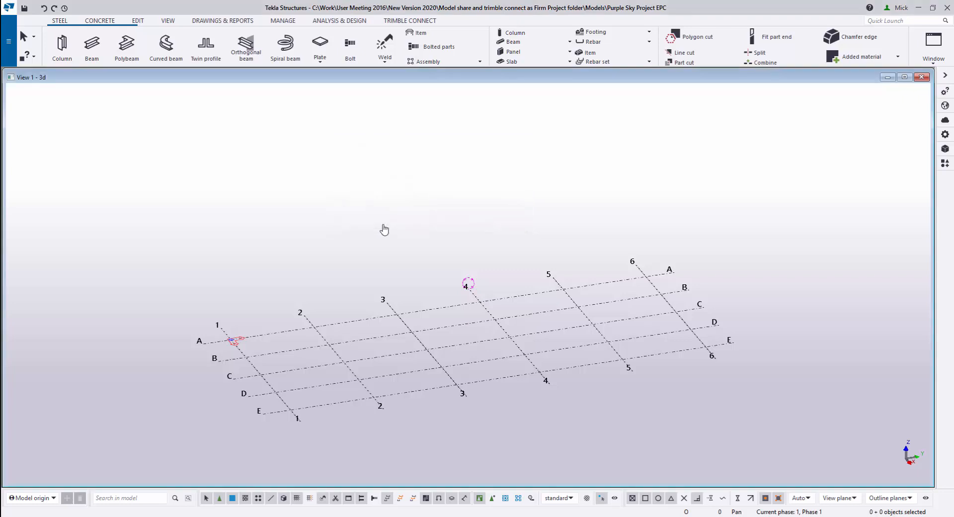
Set the XS_PROJECT advanced option to %CONNECT_FOLDER_SYNC%\\Purple Sky Project 1 and apply the change
left_click(9, 41)
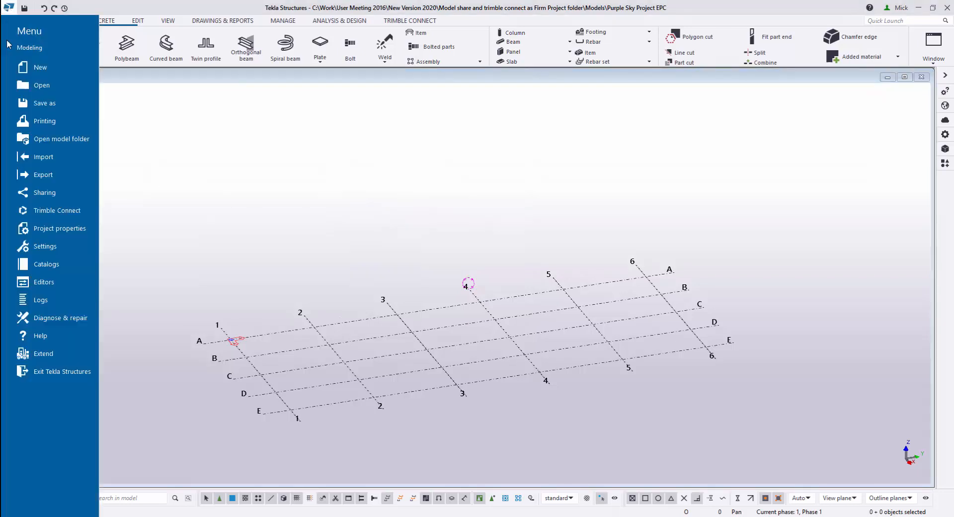
left_click(46, 246)
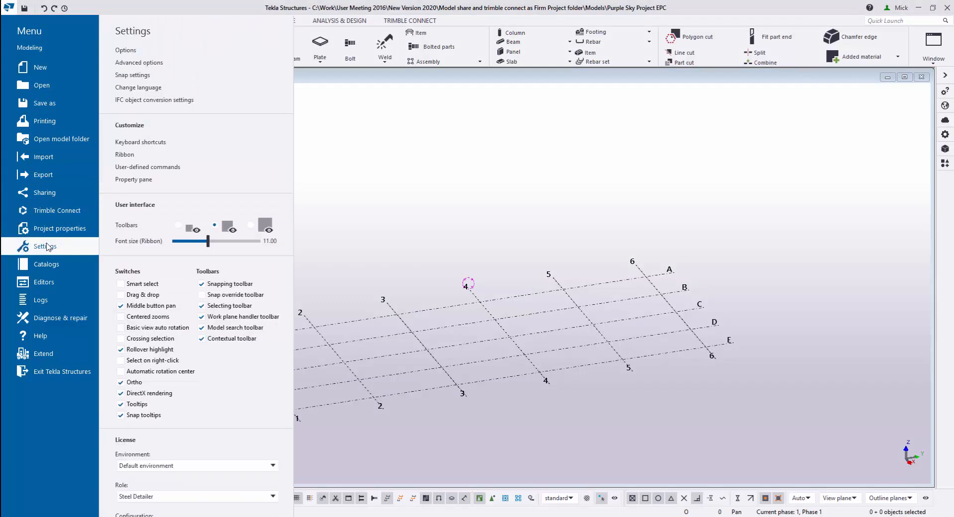
left_click(145, 63)
type("project")
key("Return")
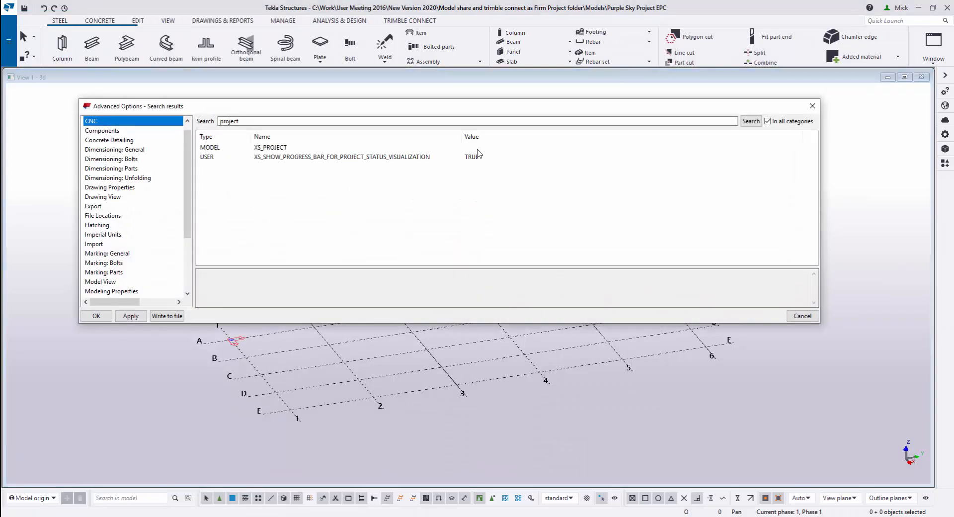
left_click(477, 148)
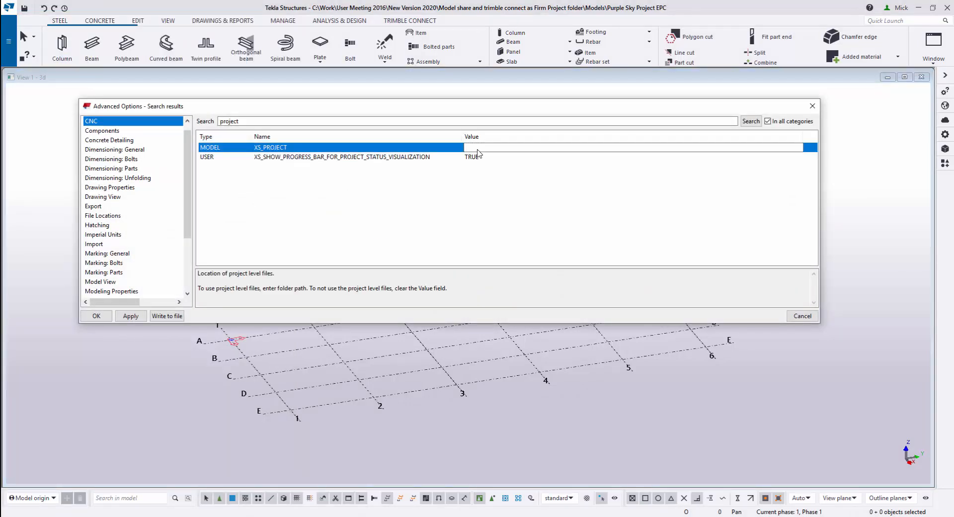
type("%CONNECT_FOLDER_SYNC%\\")
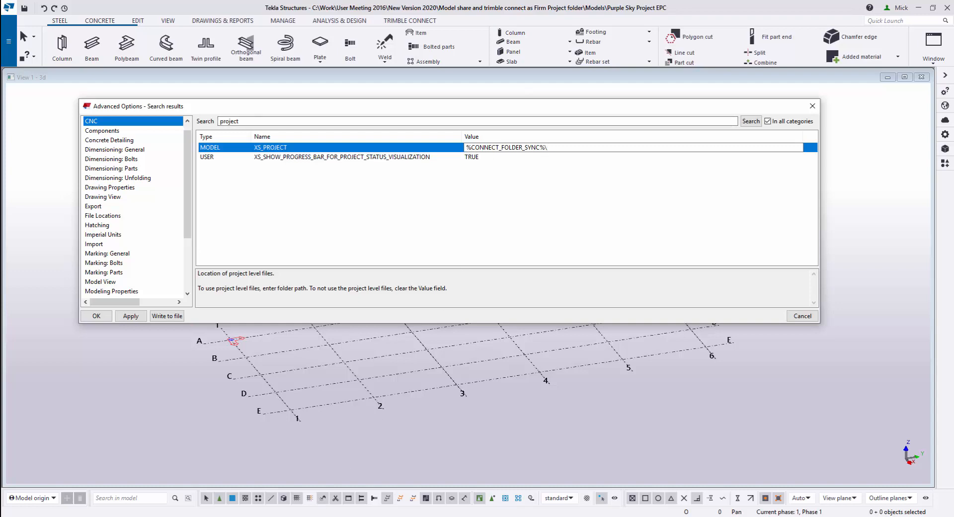
type("Purple Sky Project 1")
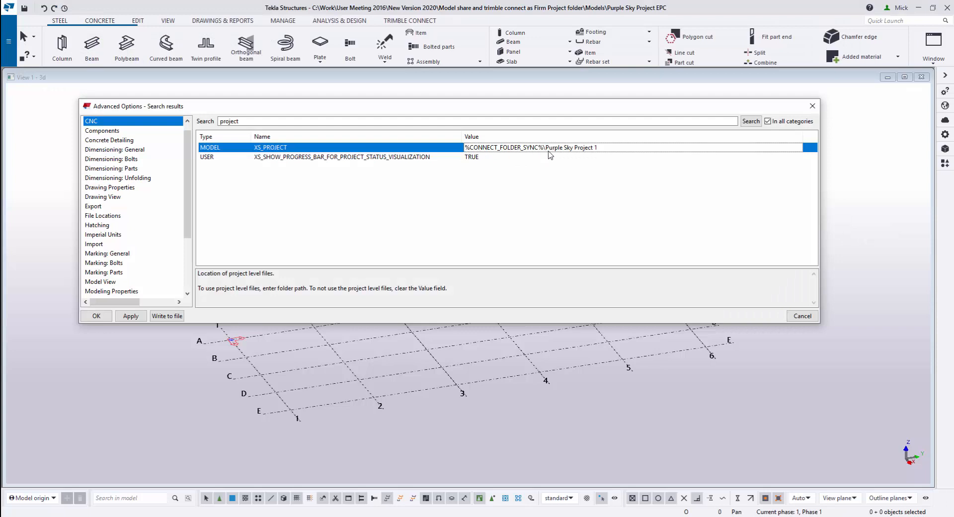
left_click(131, 316)
left_click(97, 317)
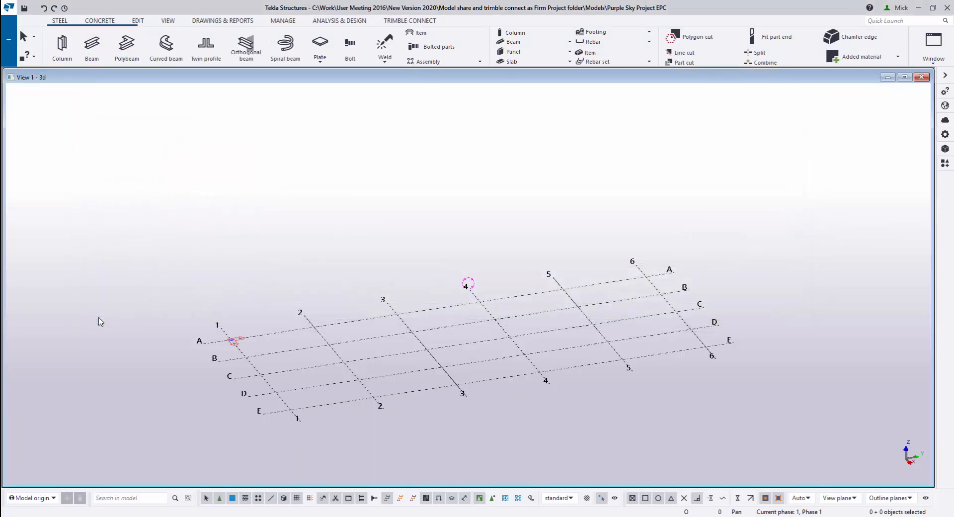
Reopen the Purple Sky Project EPC model, saving it and accepting the project folder data update
left_click(11, 37)
left_click(41, 86)
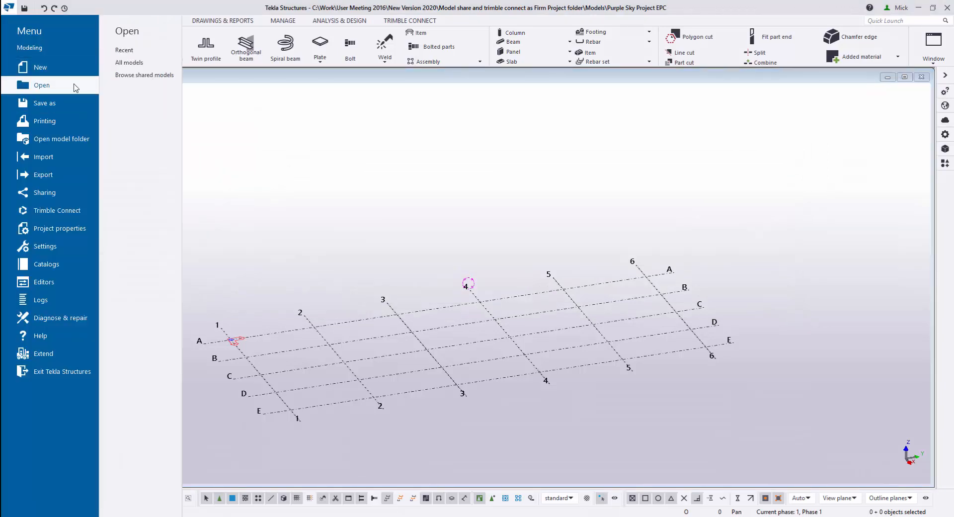
left_click(133, 52)
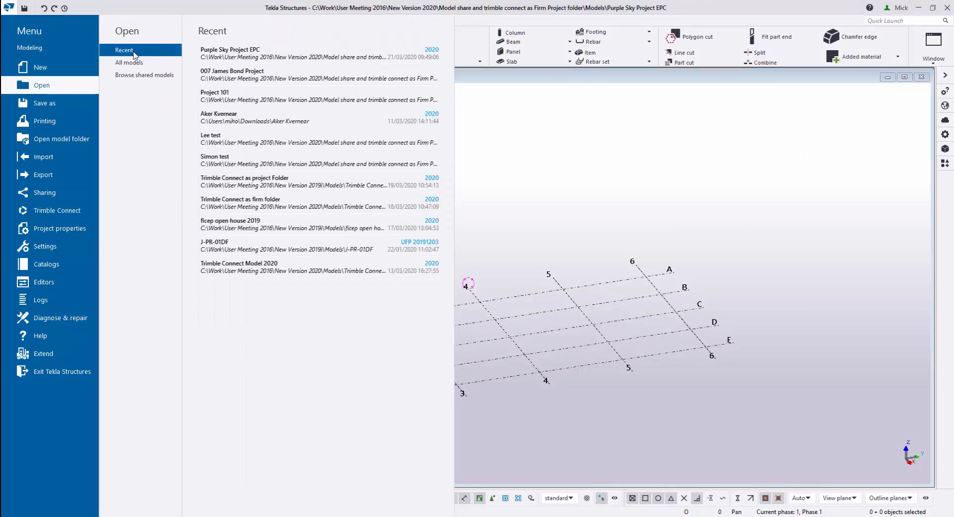
left_click(255, 58)
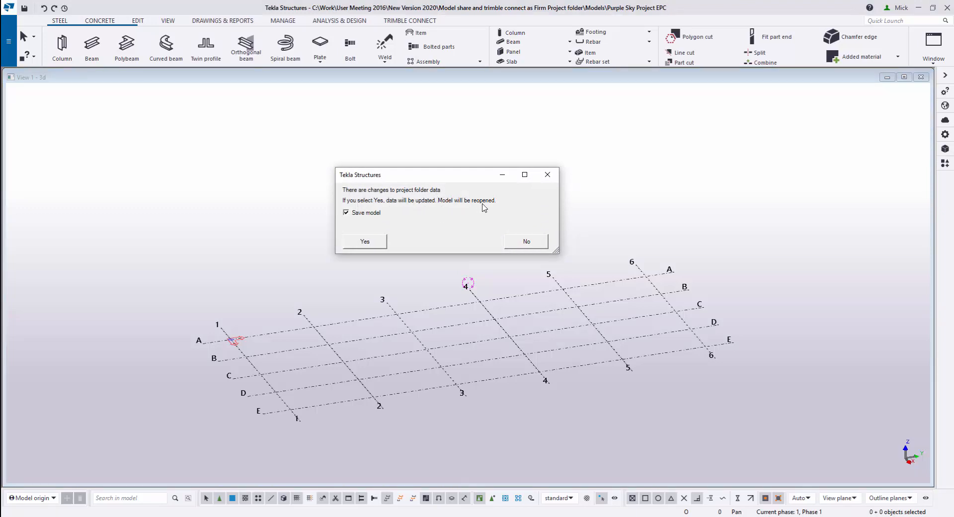
left_click(375, 244)
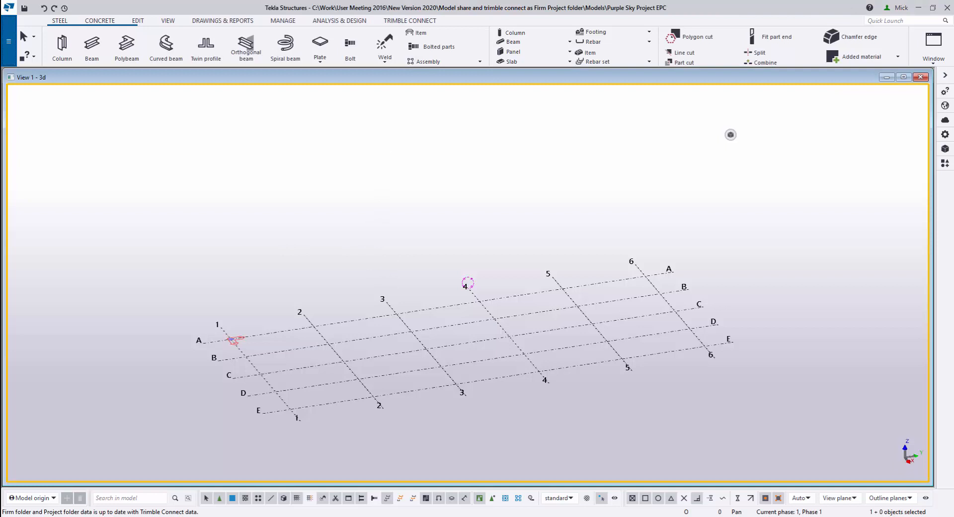
Compare the report files in the Purple Sky Tekla Settings folder with the report templates offered in Tekla Structures
left_click(387, 445)
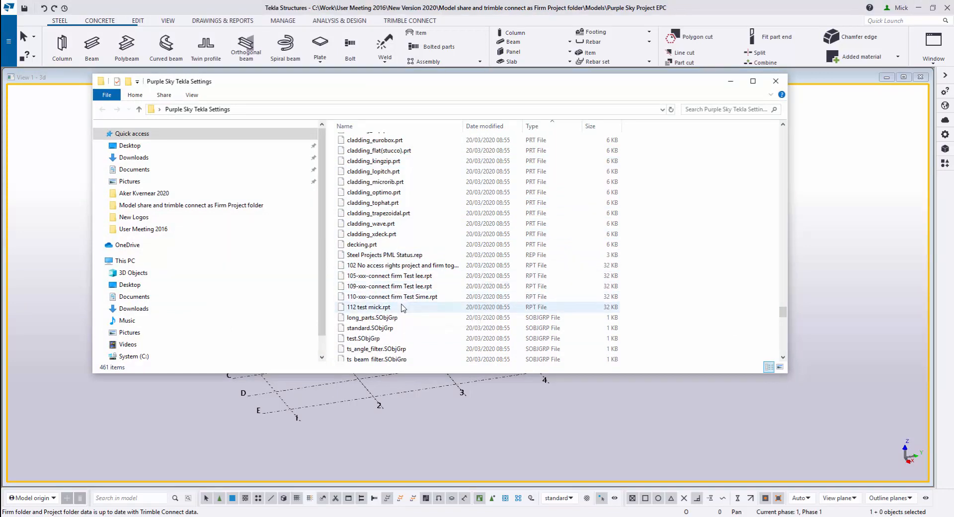
left_click(731, 82)
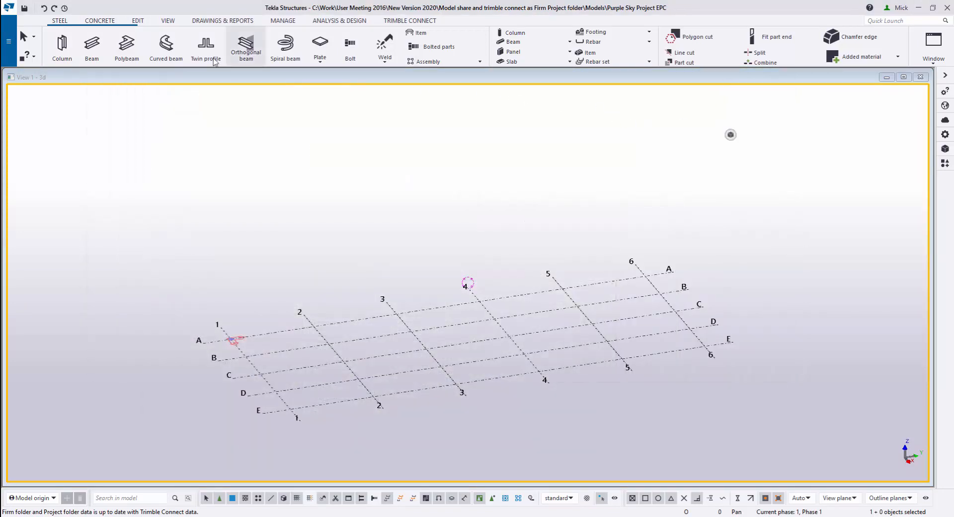
left_click(211, 21)
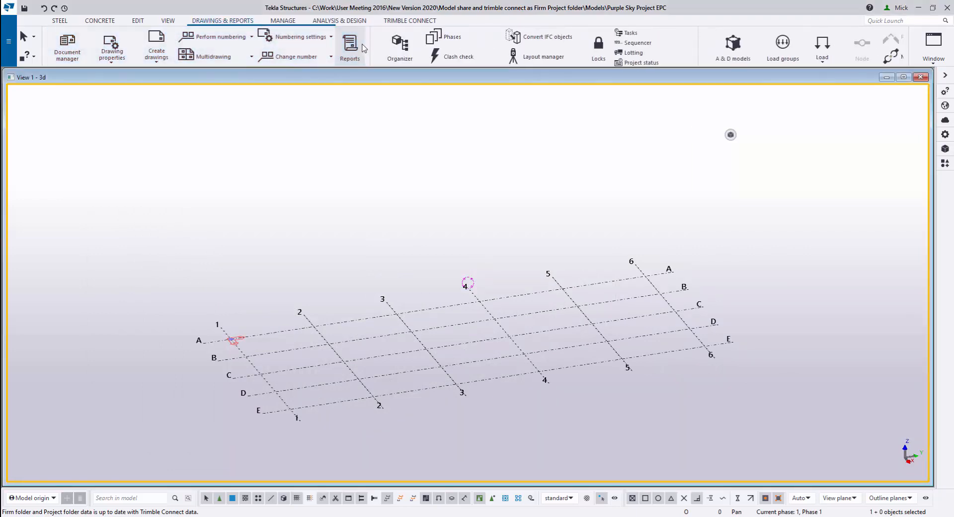
left_click(363, 53)
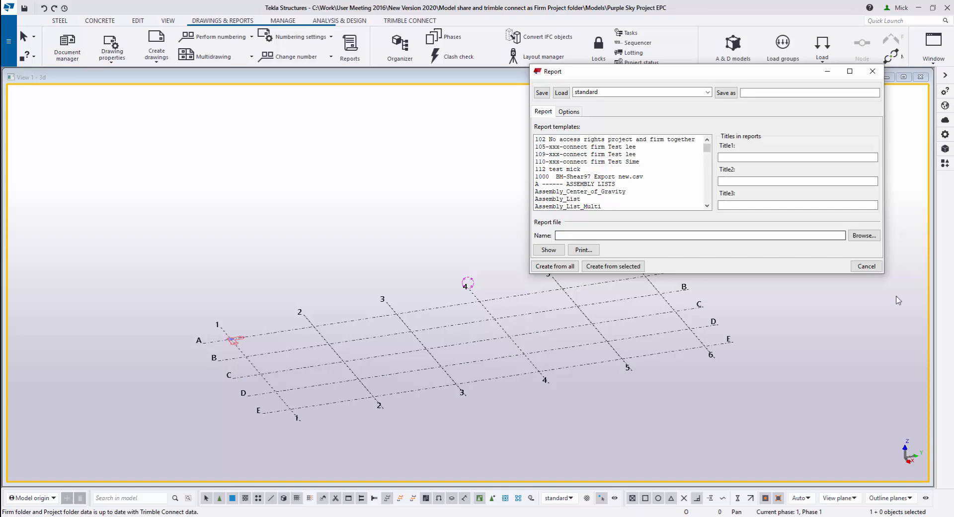
left_click(866, 267)
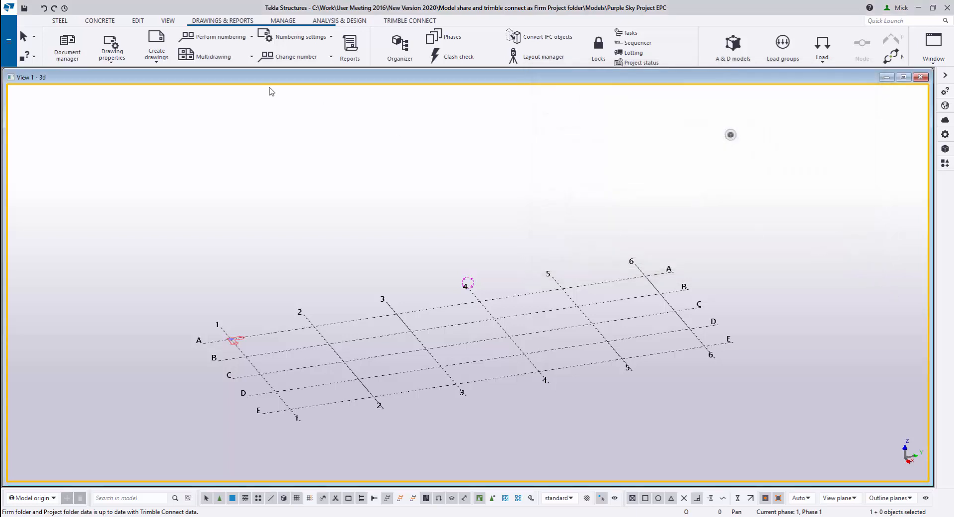
Browse the assembly drawing entries in the Master Drawing Catalog, then close it
left_click(157, 59)
left_click(168, 76)
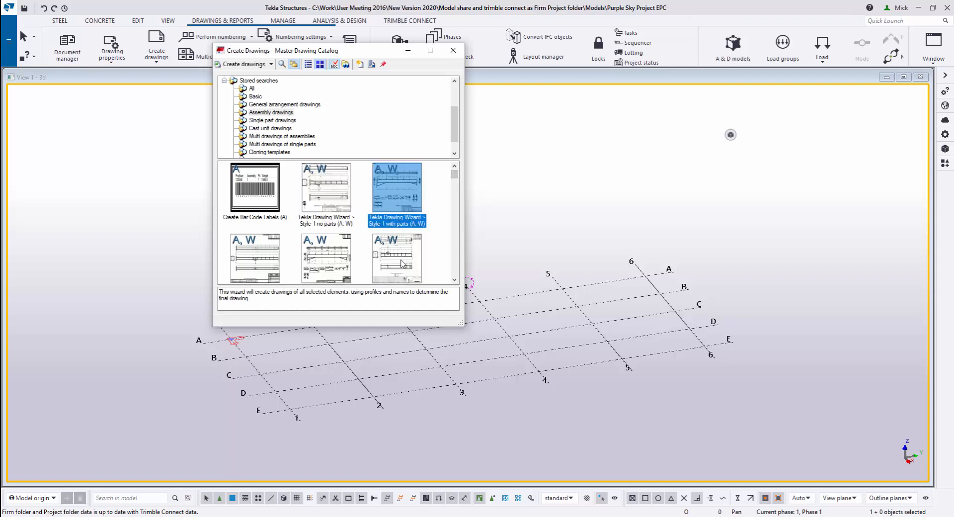
left_click(454, 182)
mouse_move(452, 180)
left_mouse_down()
mouse_move(452, 190)
mouse_move(453, 168)
left_mouse_up()
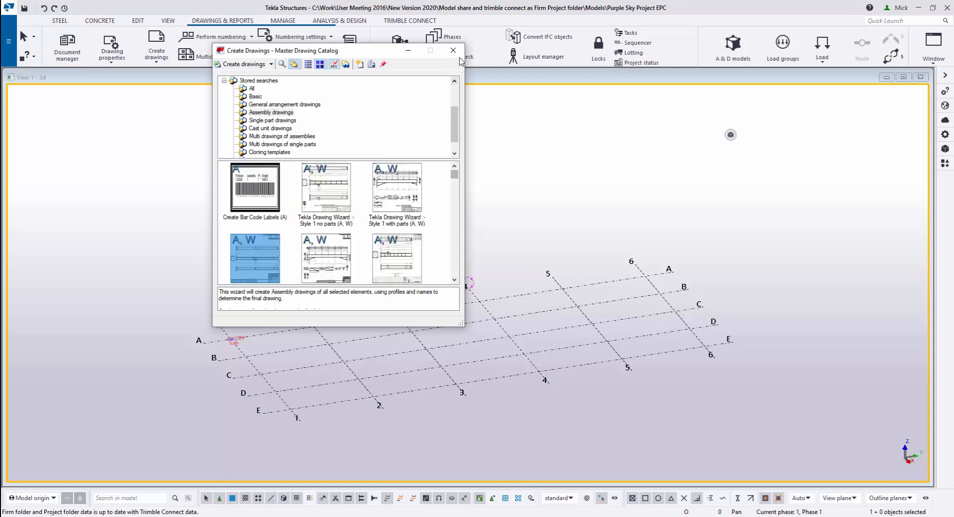
left_click(453, 51)
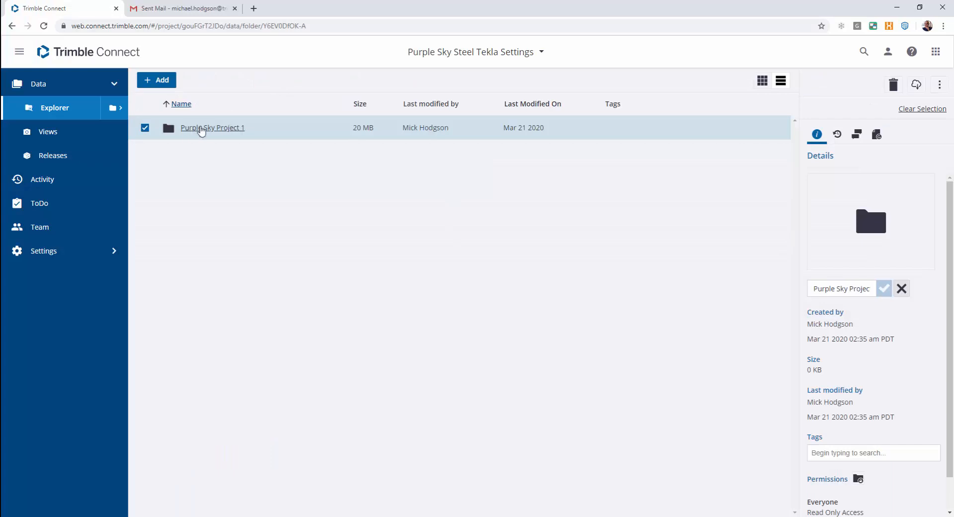
Switch to Trimble Connect and upload 001 Purple Sky.rpt from the desktop into the Purple Sky Project 1 folder
left_click(210, 132)
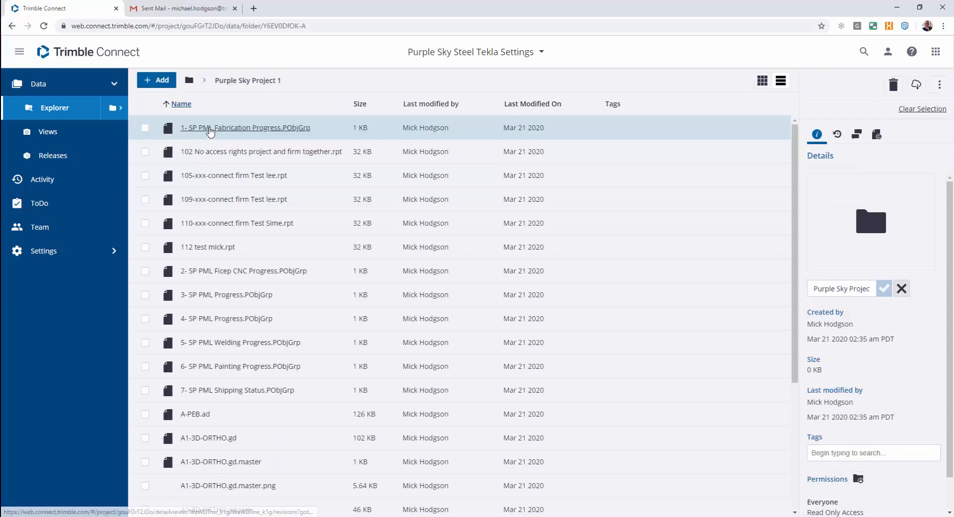
left_click(898, 7)
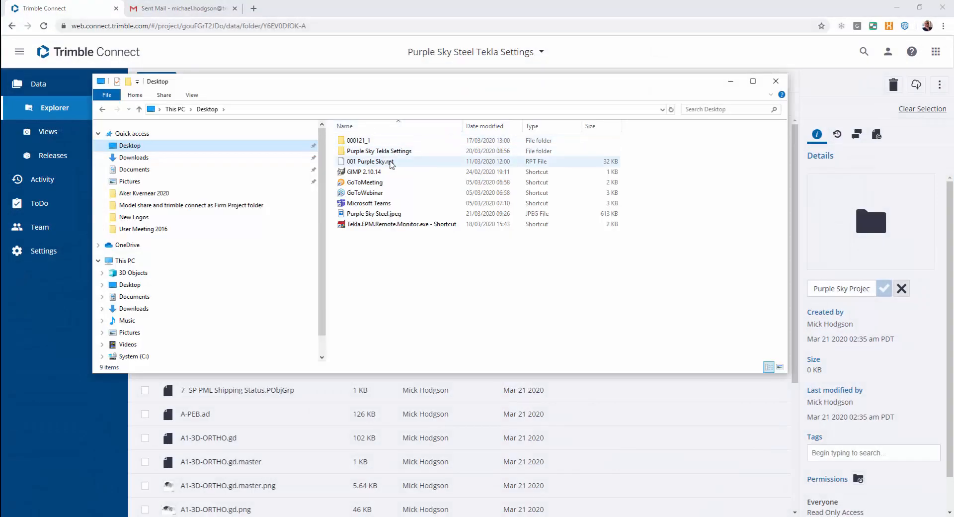
left_click(391, 162)
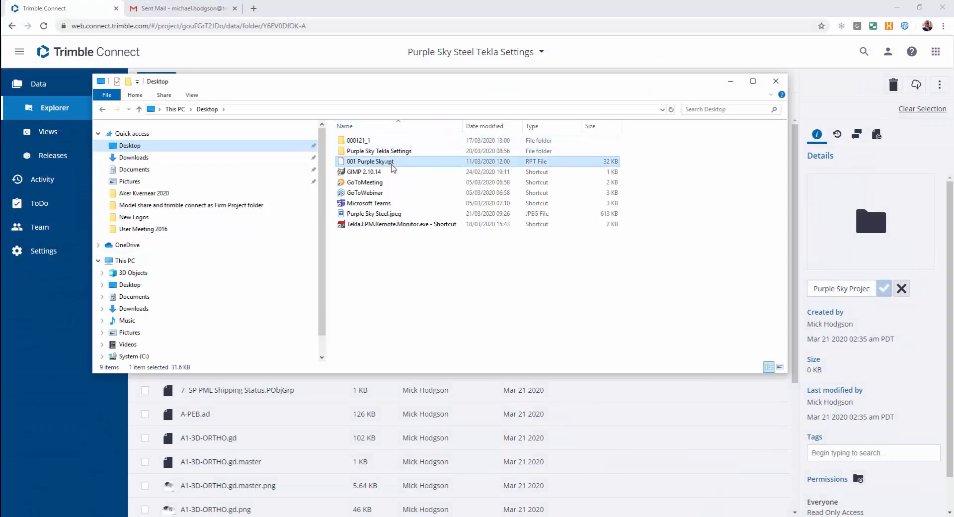
left_click_drag(392, 162, 621, 417)
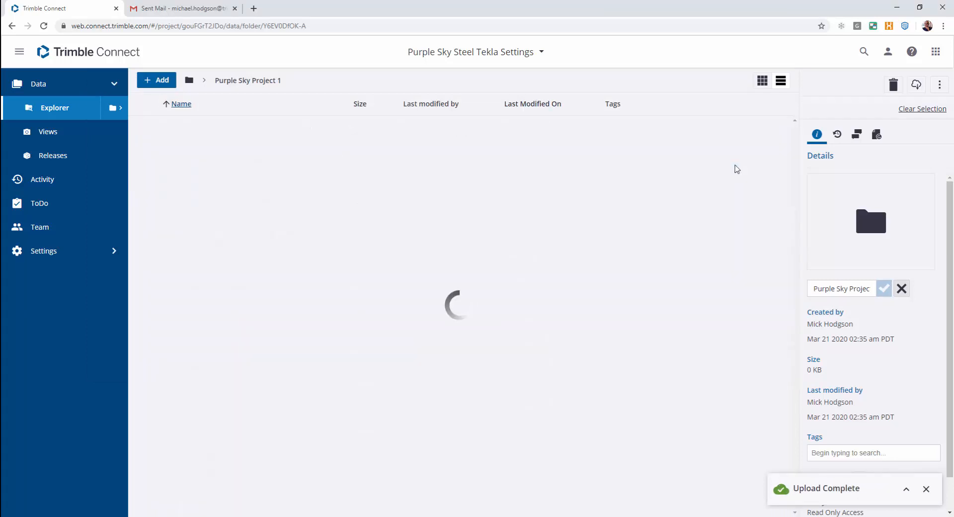
Reopen the Purple Sky Project EPC model in Tekla Structures with updated project folder data and check its report templates
left_click(897, 9)
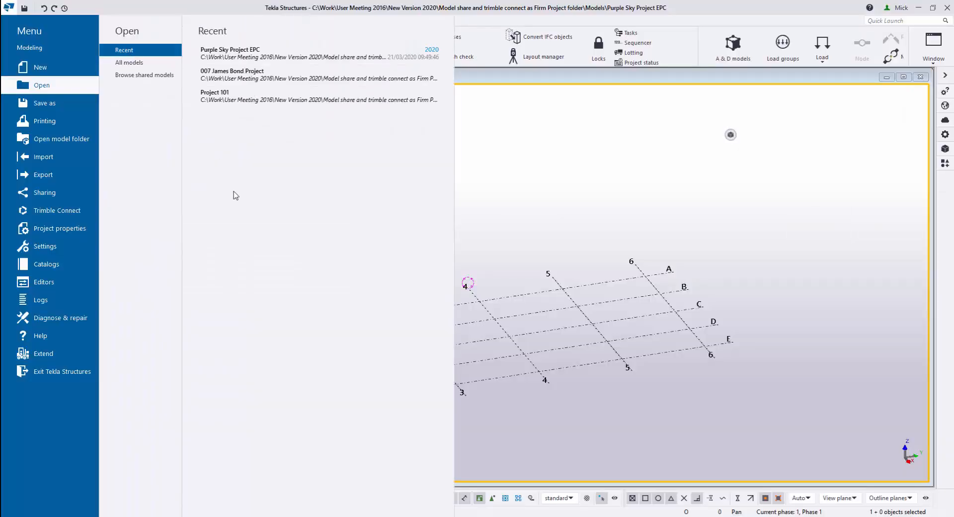
left_click(240, 58)
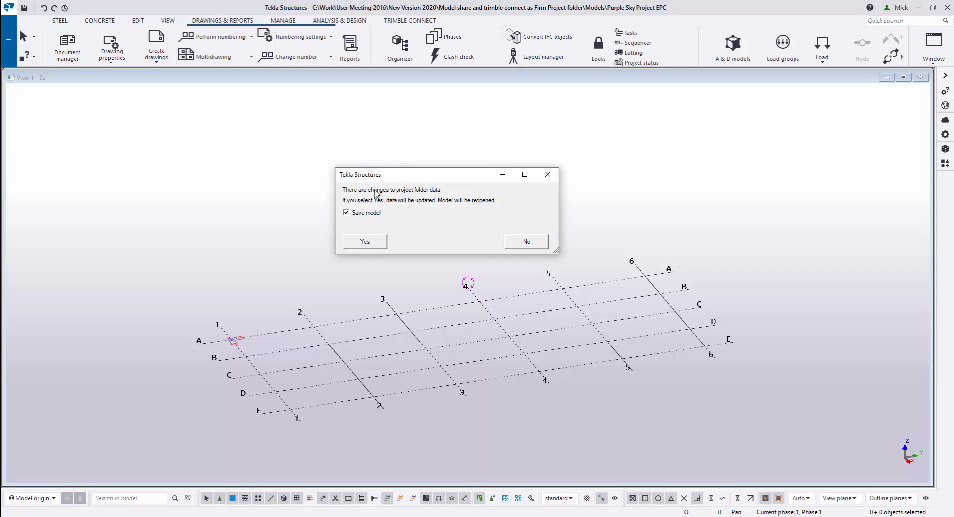
left_click(368, 242)
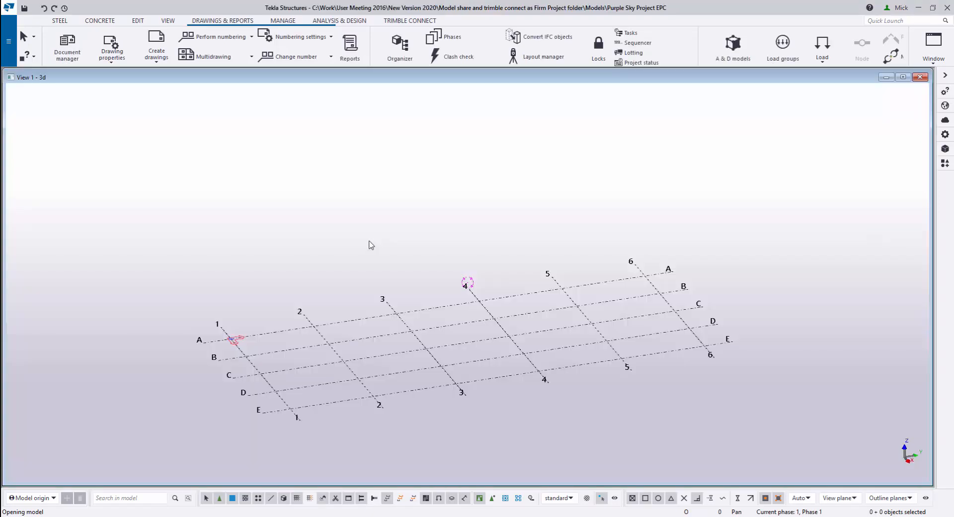
left_click(350, 47)
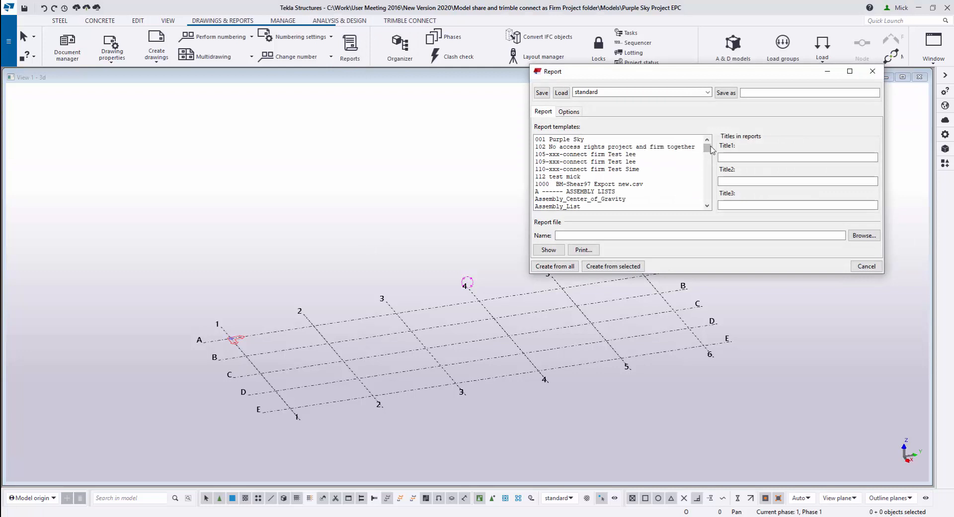
Review the synced report templates in the Purple Sky Project EPC model and close the report dialog
left_click(632, 177)
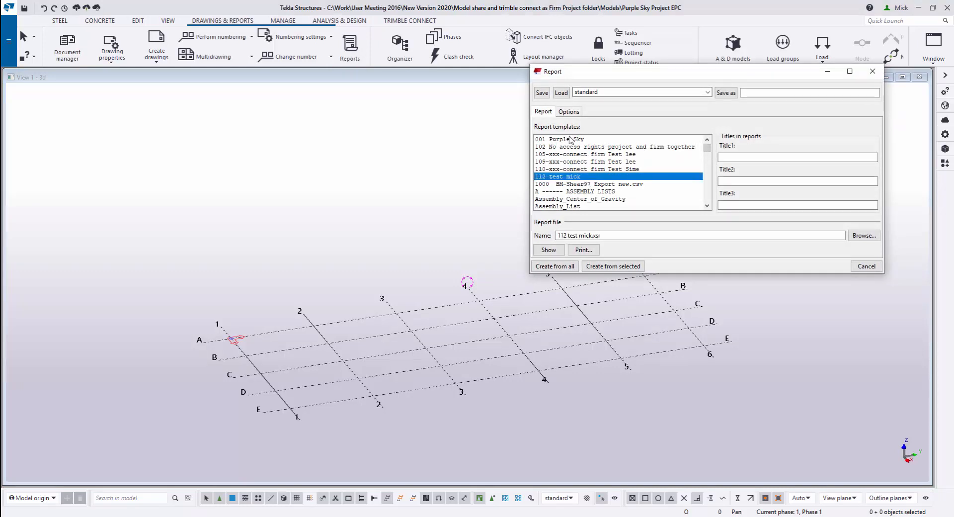
left_click(208, 260)
middle_click_drag(209, 260, 203, 250)
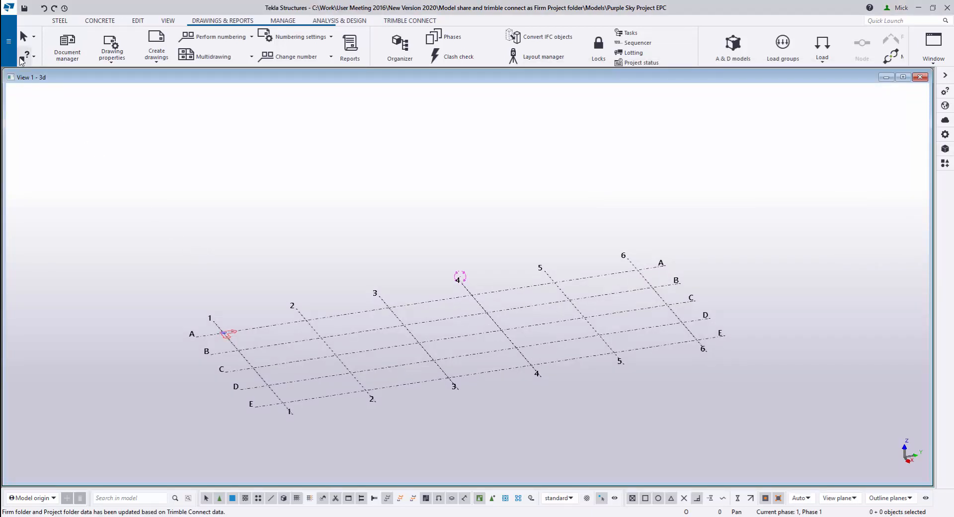
Prepare to share the Purple Sky Project EPC model through the Tekla service and add the suggested colleagues as editors
left_click(8, 40)
left_click(58, 193)
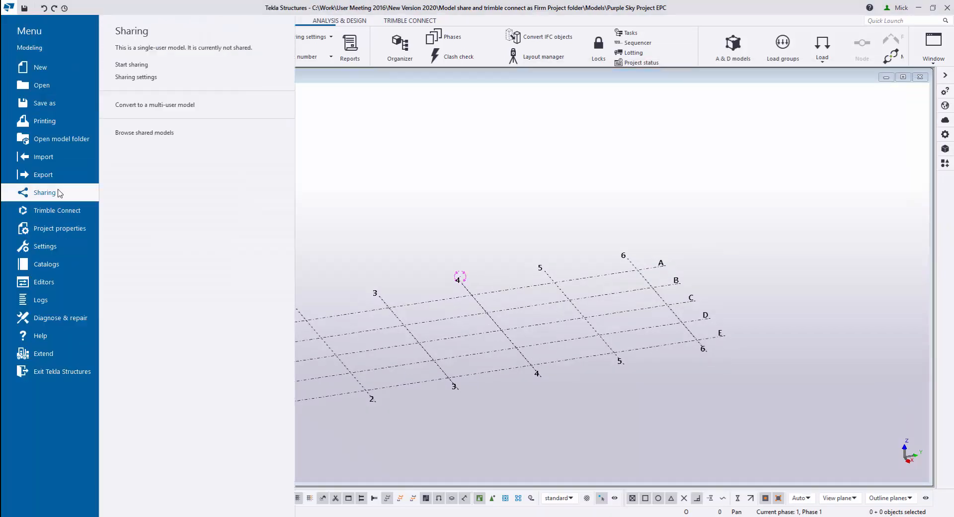
left_click(131, 64)
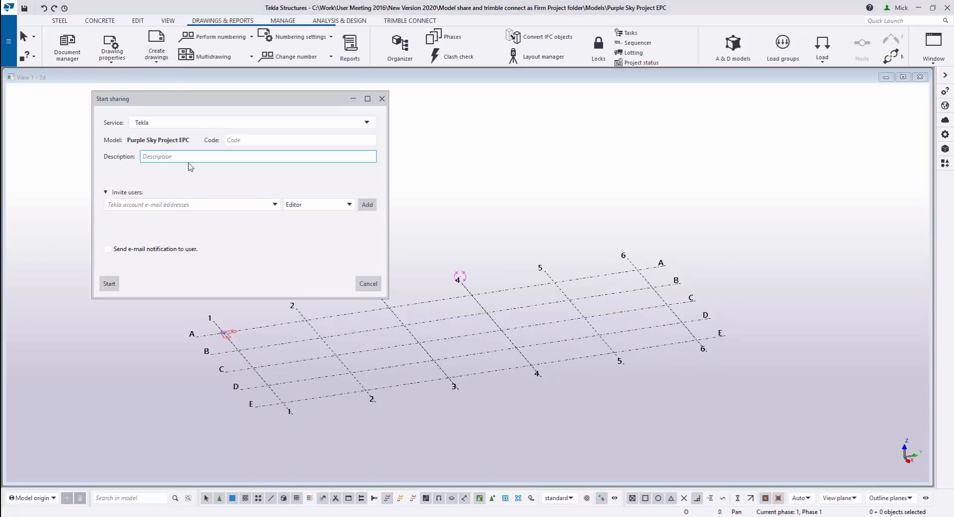
left_click(275, 205)
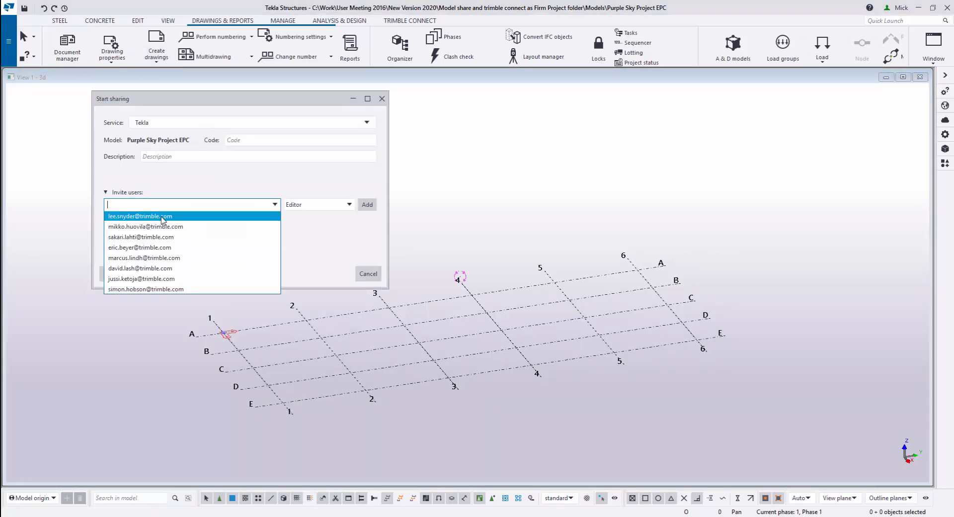
left_click(276, 216)
left_click(367, 204)
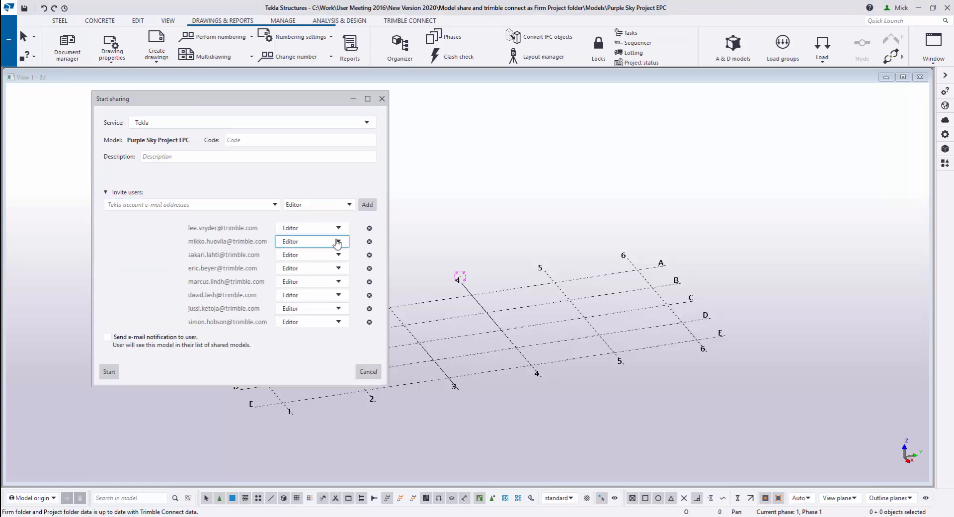
Change the role of the second and third invited users to Viewer
left_click(339, 241)
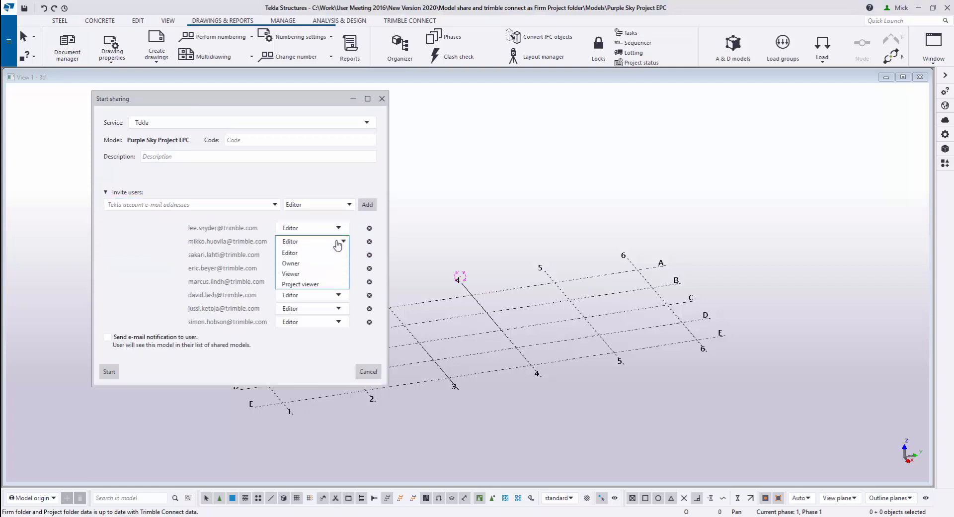
left_click(310, 273)
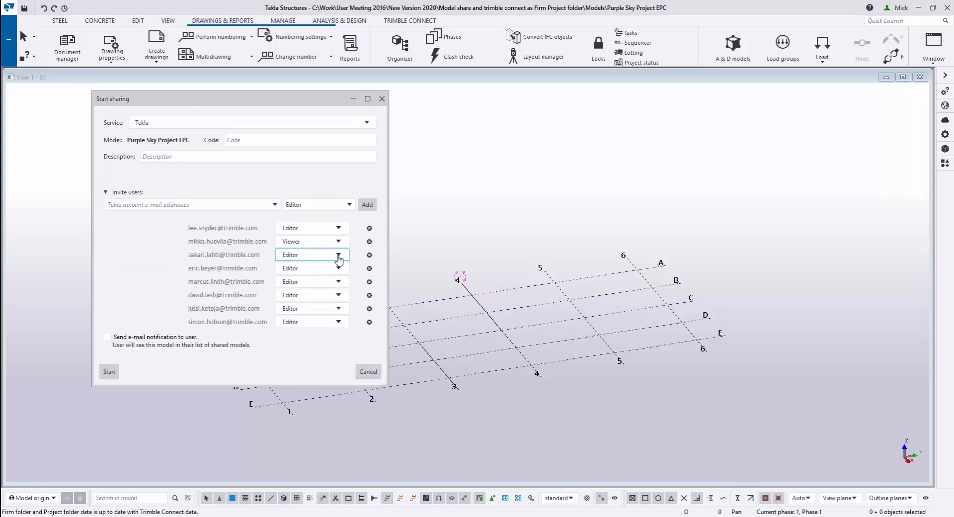
left_click(339, 256)
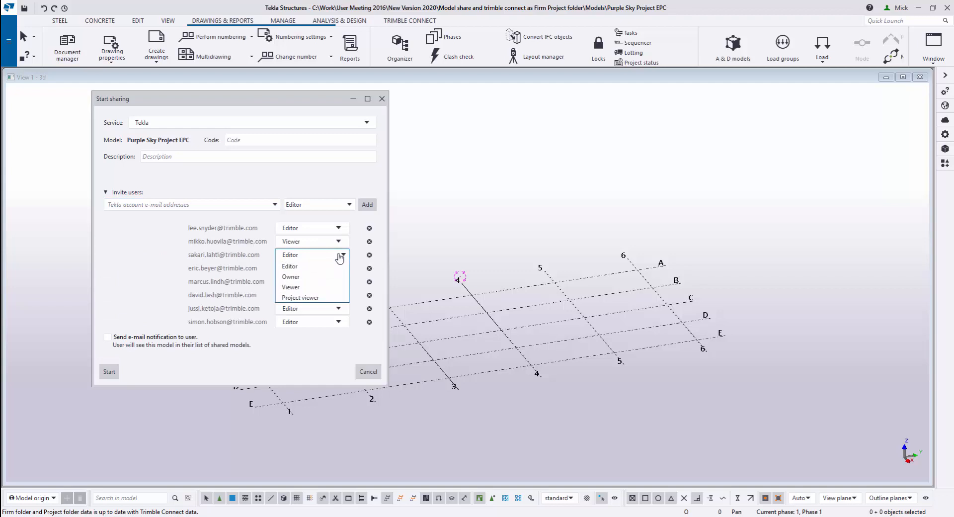
left_click(305, 288)
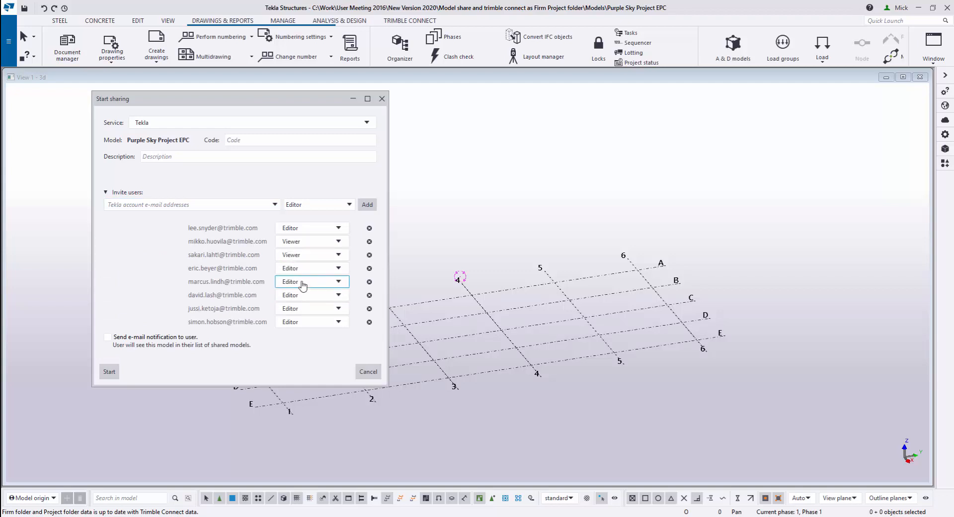
Enable the e-mail notification to users with the message "New Test" and start sharing the model
left_click(108, 337)
left_click(181, 362)
type("New Test")
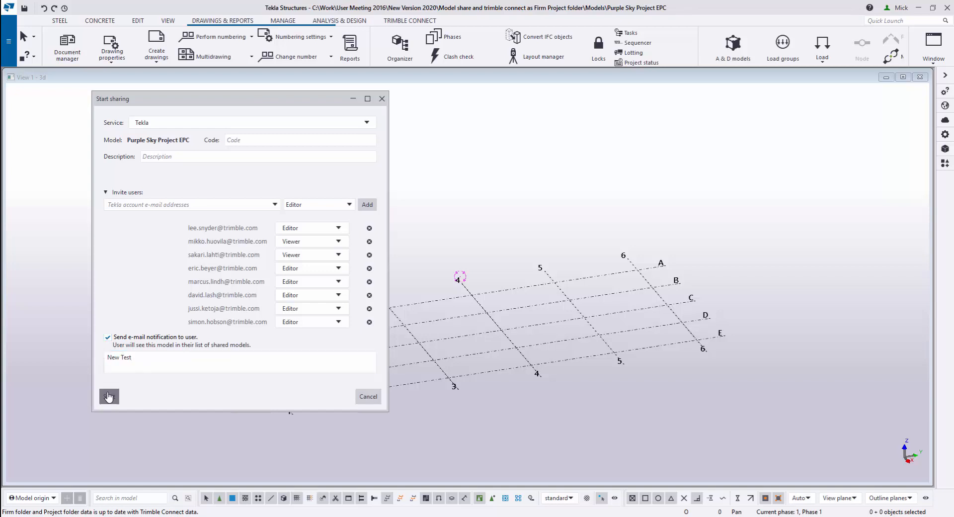
left_click(109, 396)
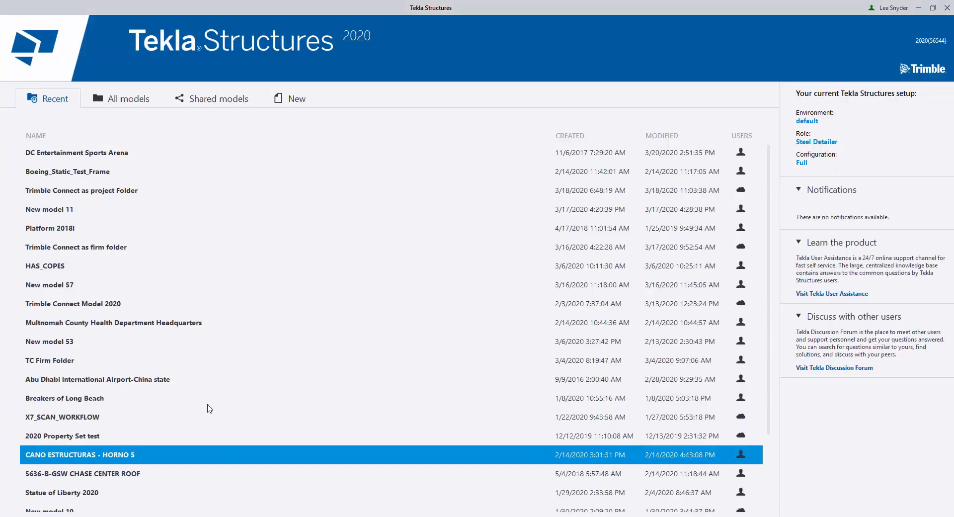
Join the shared Purple Sky Project EPC model with the First IFC Import update and display its 3d view
left_click(224, 102)
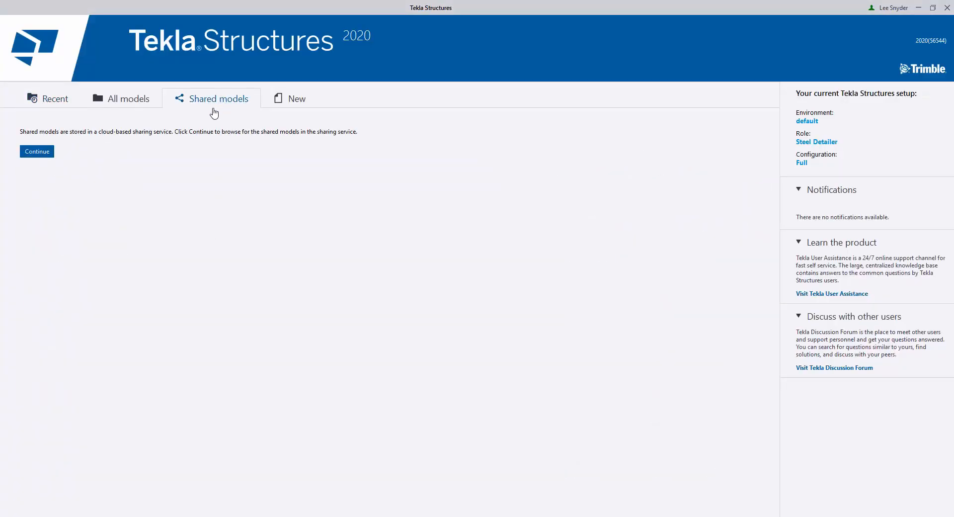
left_click(38, 155)
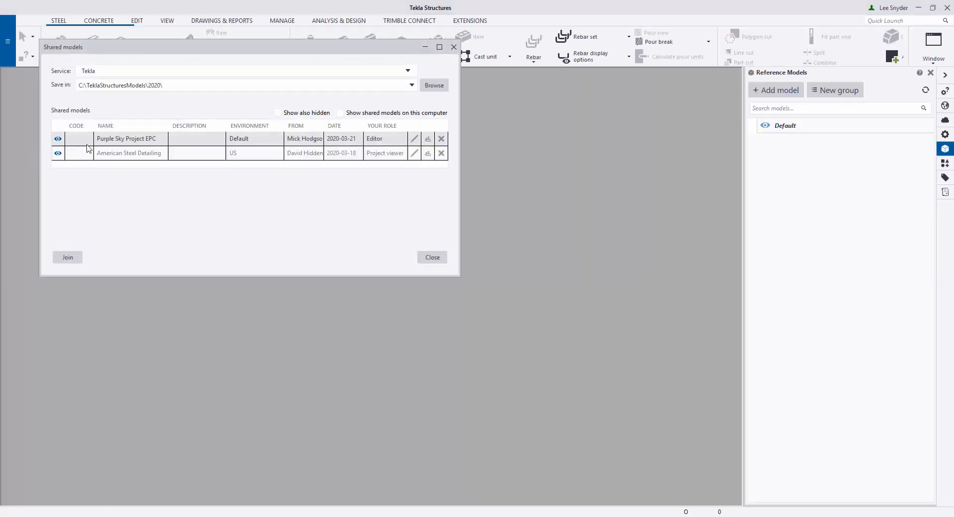
left_click(71, 263)
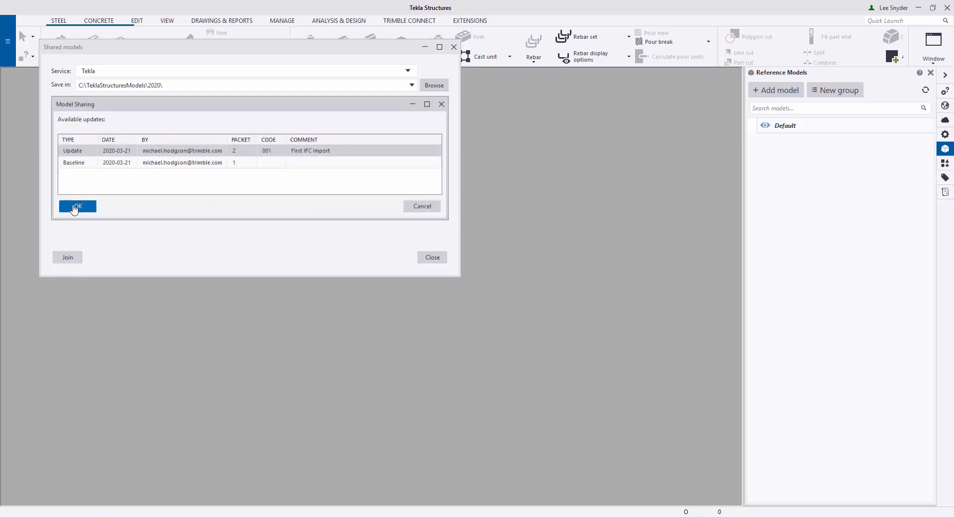
left_click(76, 207)
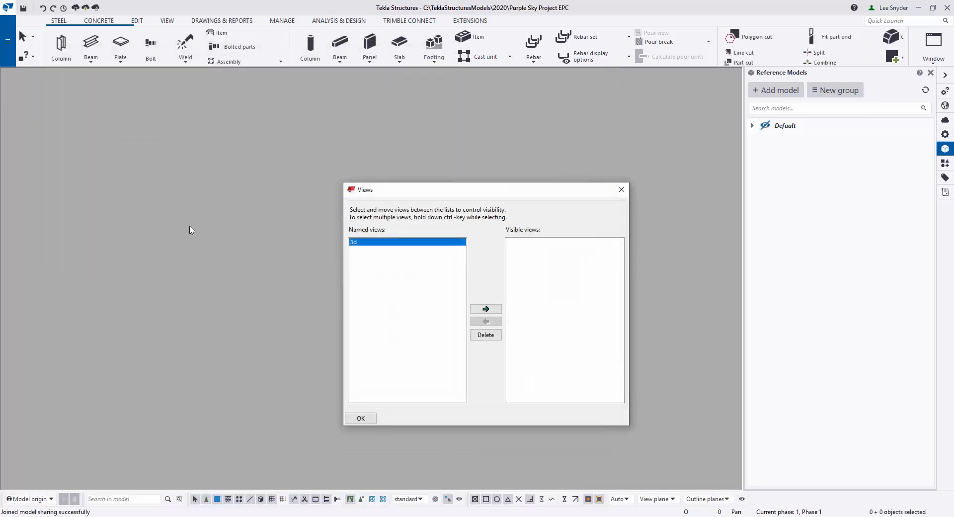
double_click(435, 248)
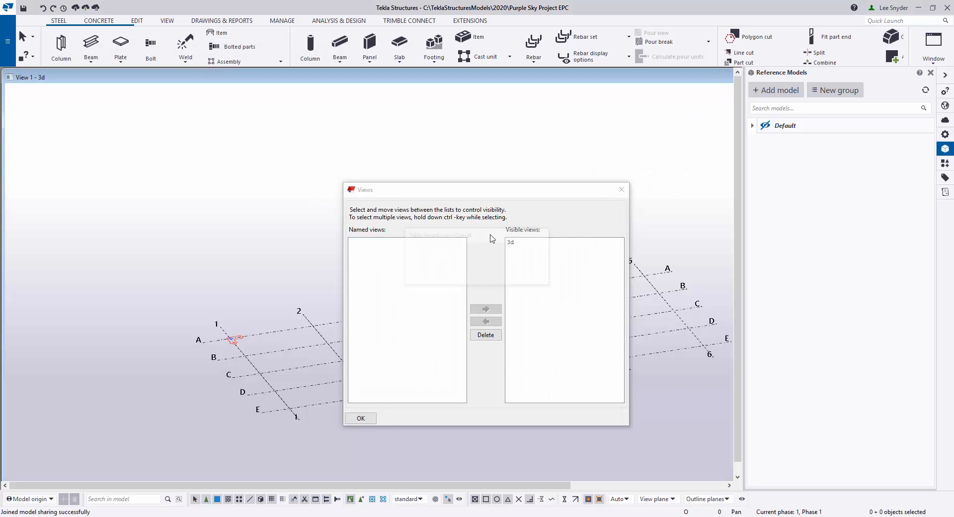
left_click(622, 189)
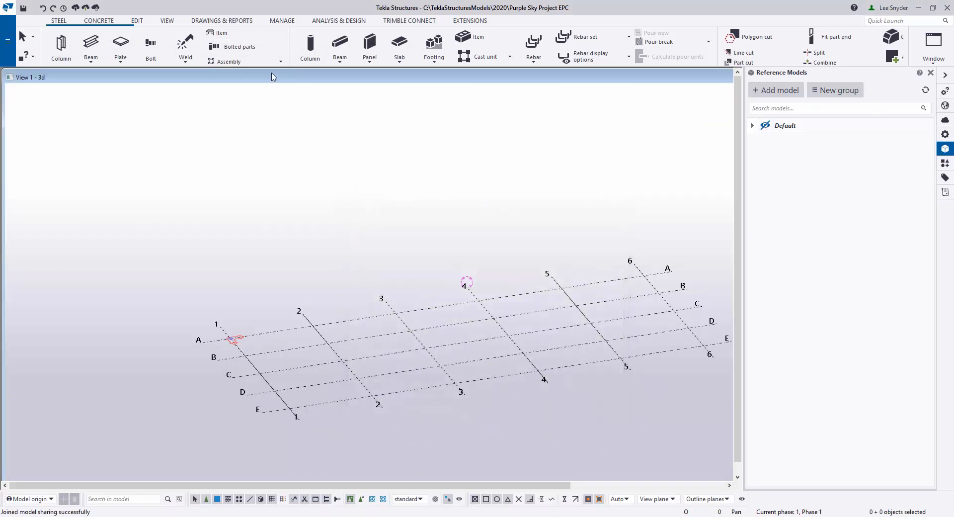
Check which report templates are offered in the joined model before updating the project folder data
left_click(256, 20)
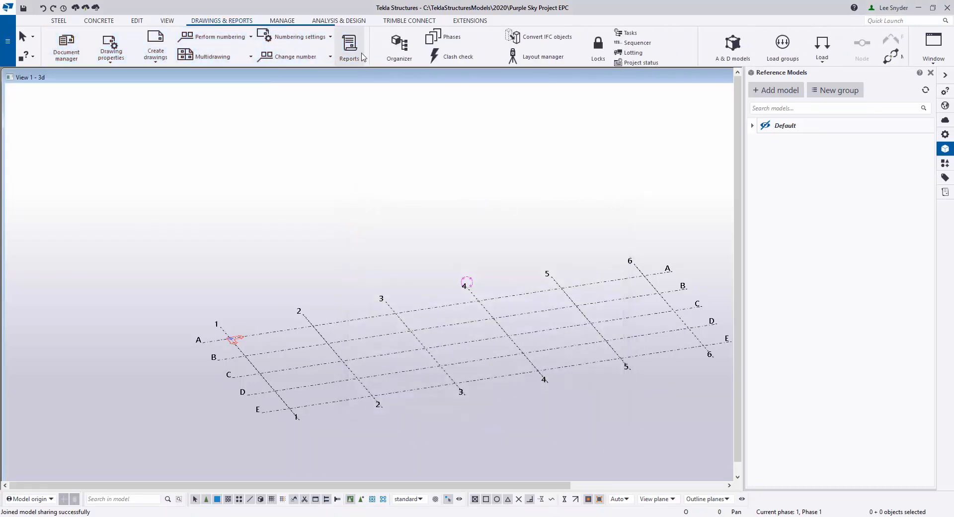
left_click(353, 50)
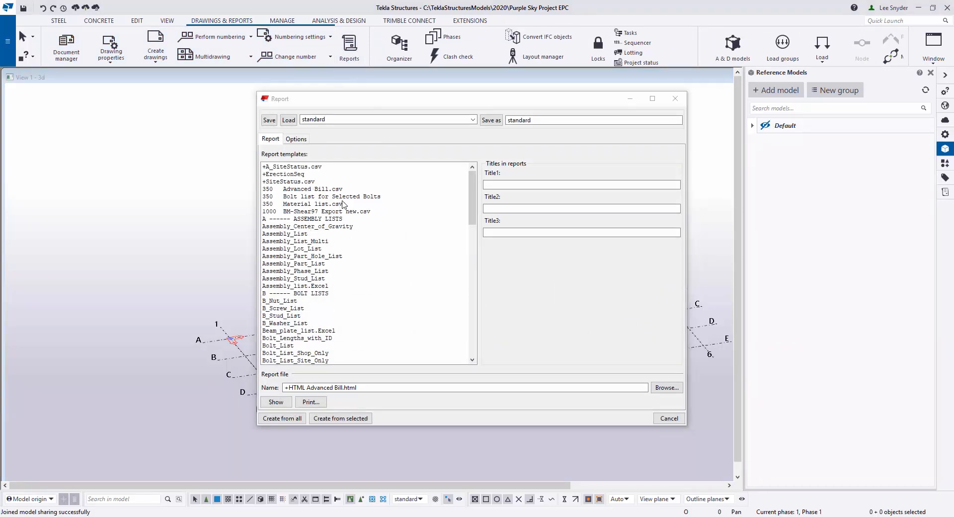
left_click(668, 99)
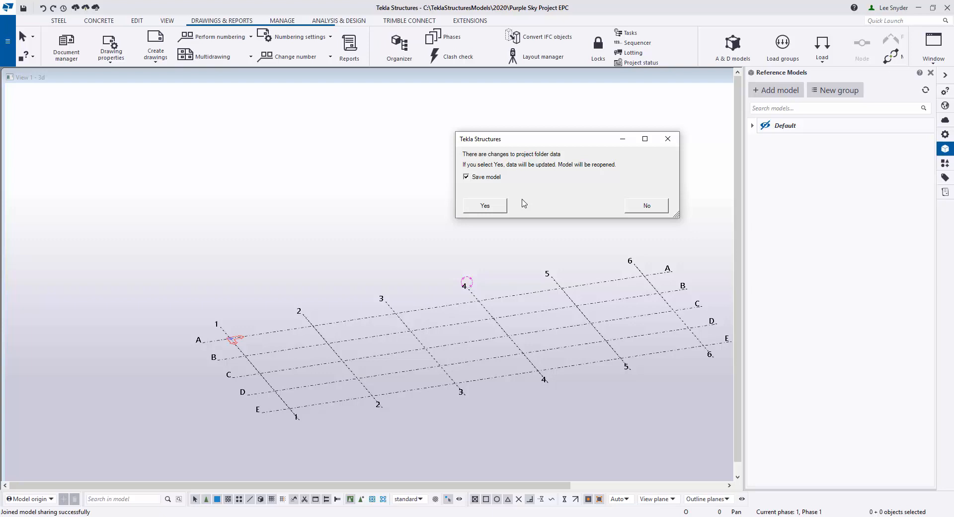
Search all categories of the advanced options for "project" and check the XS_PROJECT path in the joined model
left_click(370, 182)
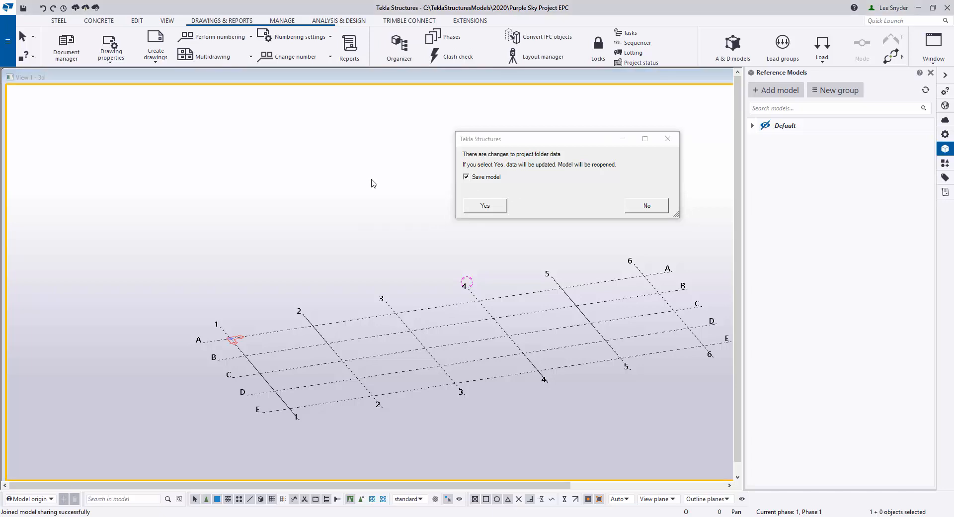
key("ctrl+e")
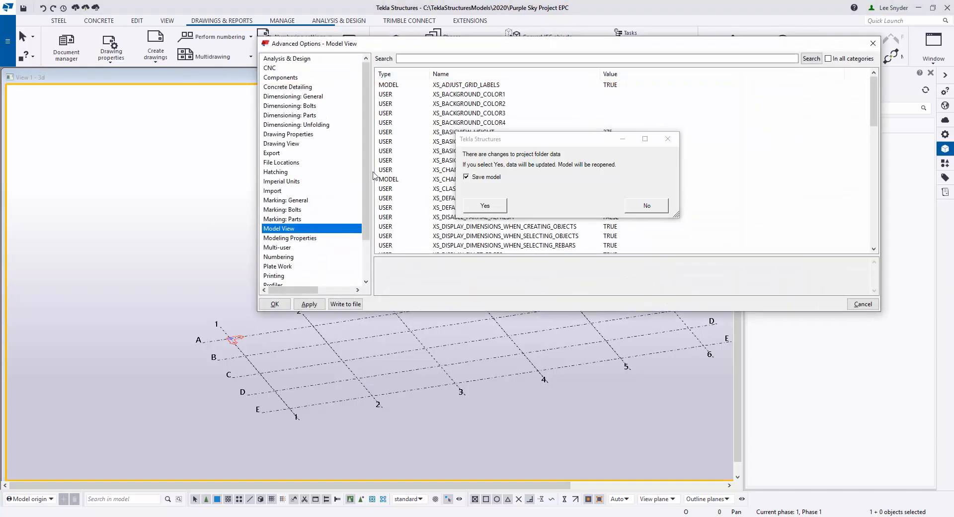
left_click(448, 58)
type("project")
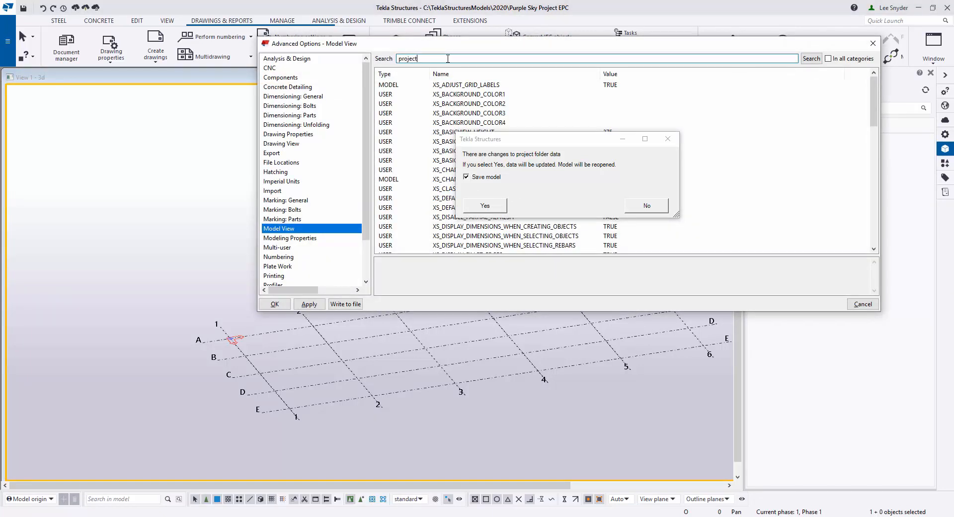
left_click(828, 59)
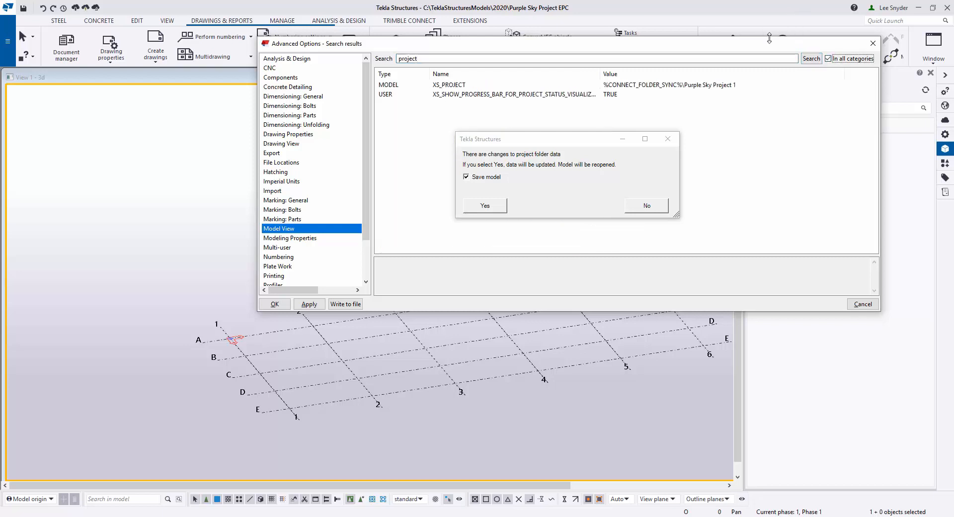
left_click_drag(769, 44, 554, 60)
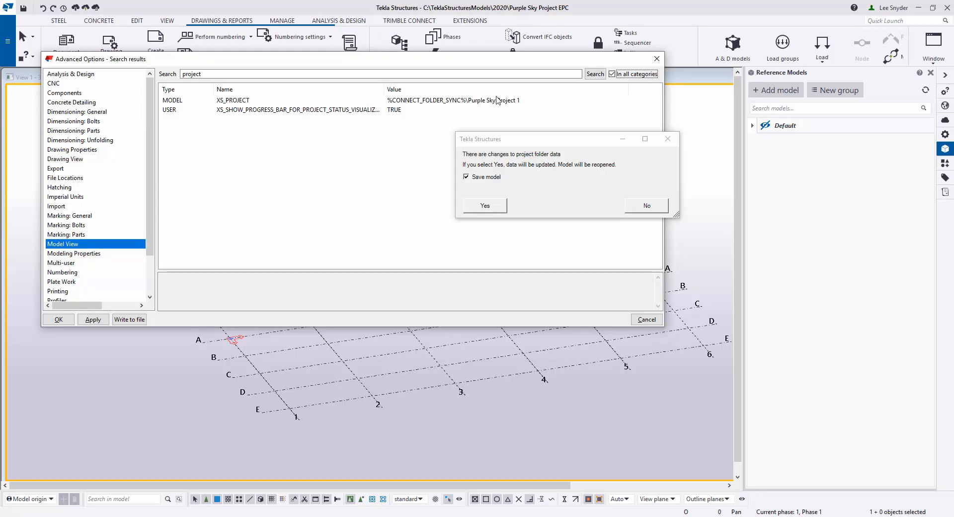
left_click(657, 59)
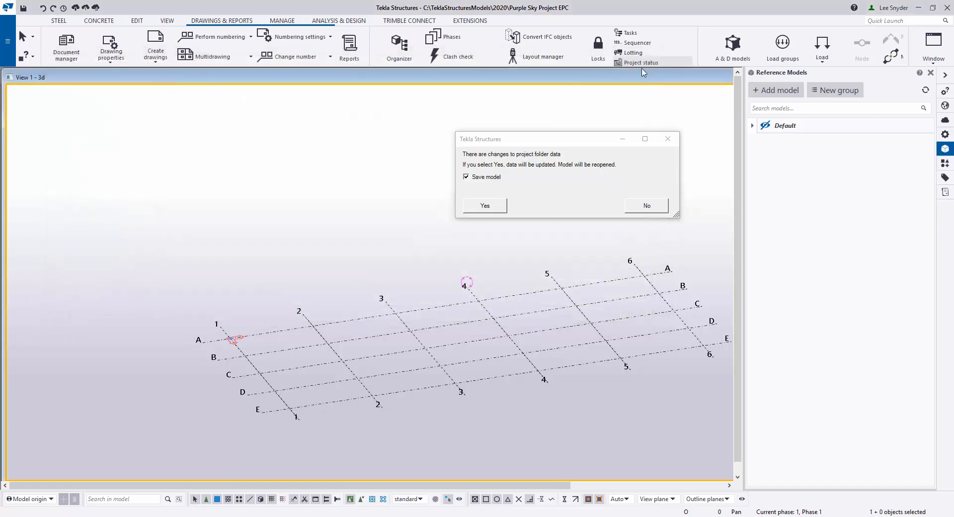
Accept the project folder data update, saving and reopening the model, and check its report templates for the Purple Sky files
left_click(490, 209)
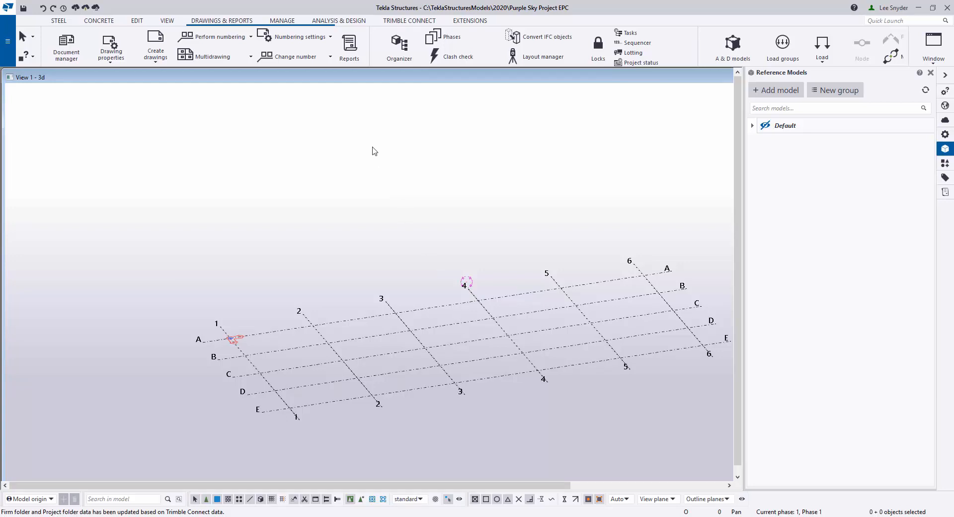
left_click(353, 44)
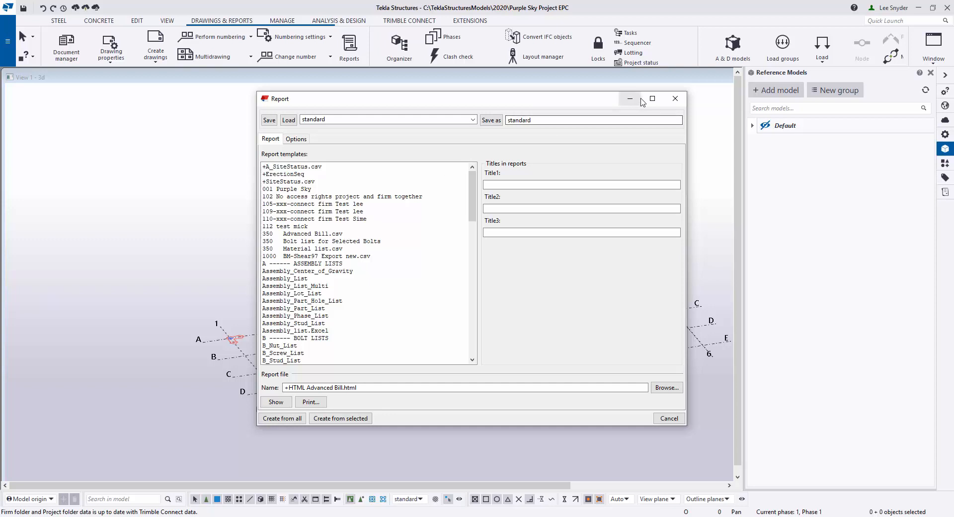
left_click(675, 100)
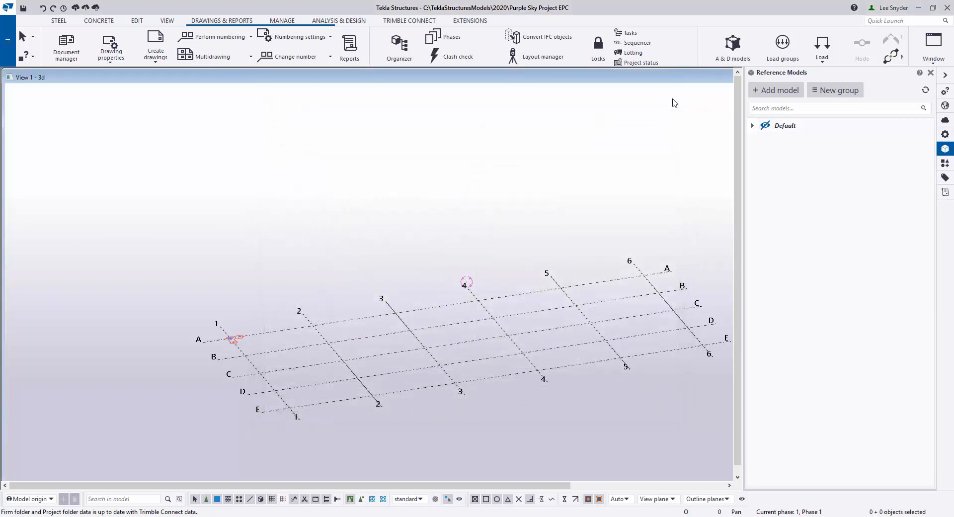
Switch to Trimble Connect for Browser and open the Purple Sky Project 1 folder of the linked project
left_click(411, 22)
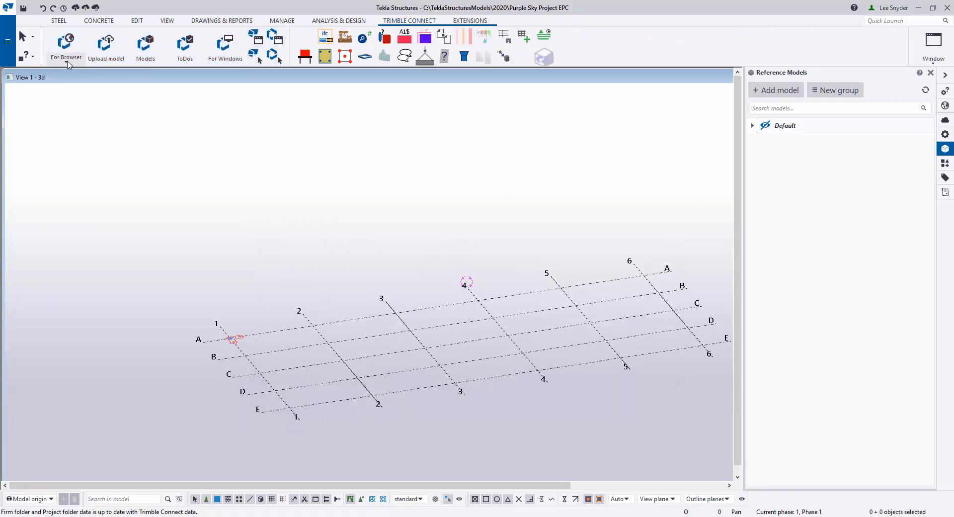
left_click(66, 60)
left_click(54, 79)
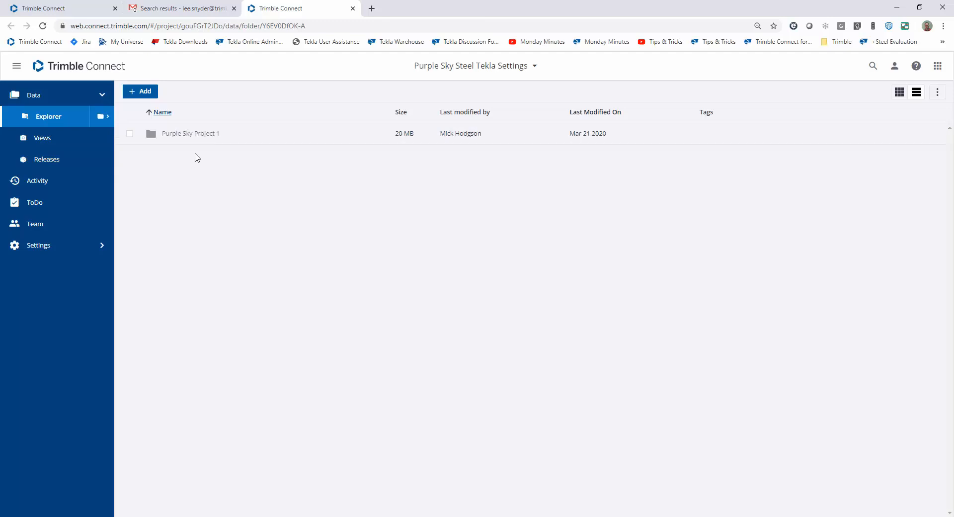
double_click(202, 135)
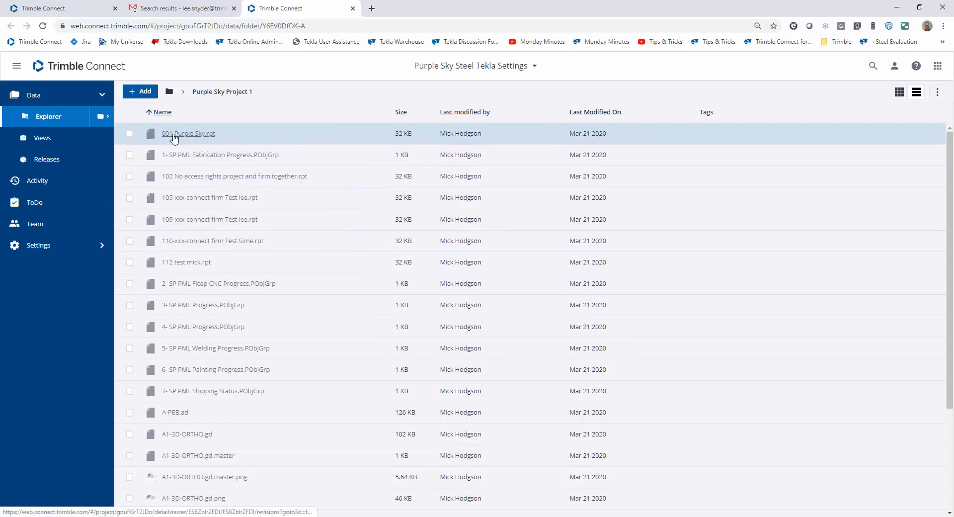
Try to delete 001 Purple Sky.rpt from the Purple Sky Project 1 folder to test the folder permissions
left_click(129, 133)
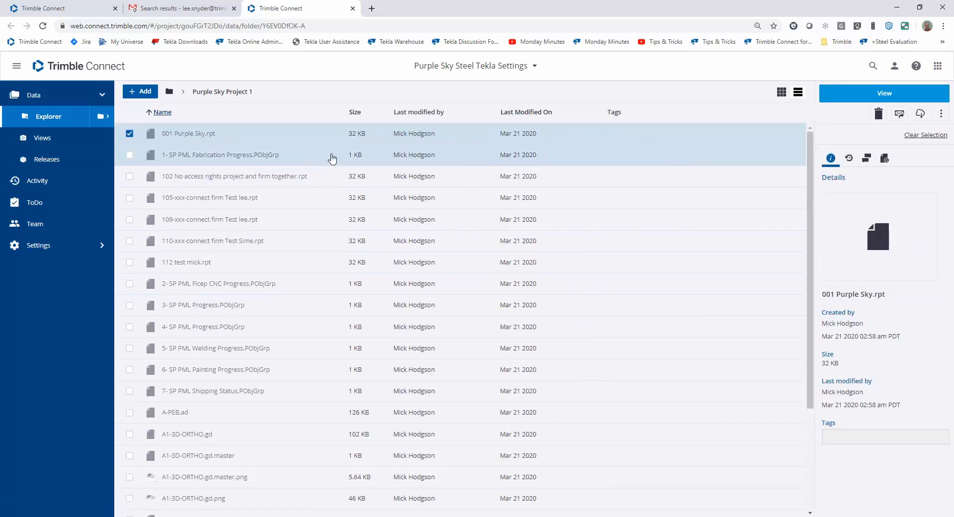
left_click(879, 114)
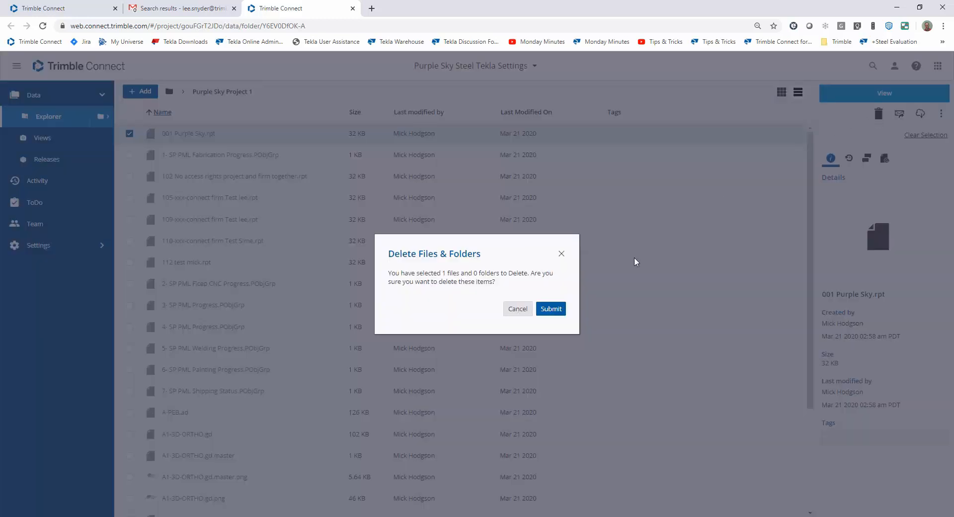
left_click(550, 309)
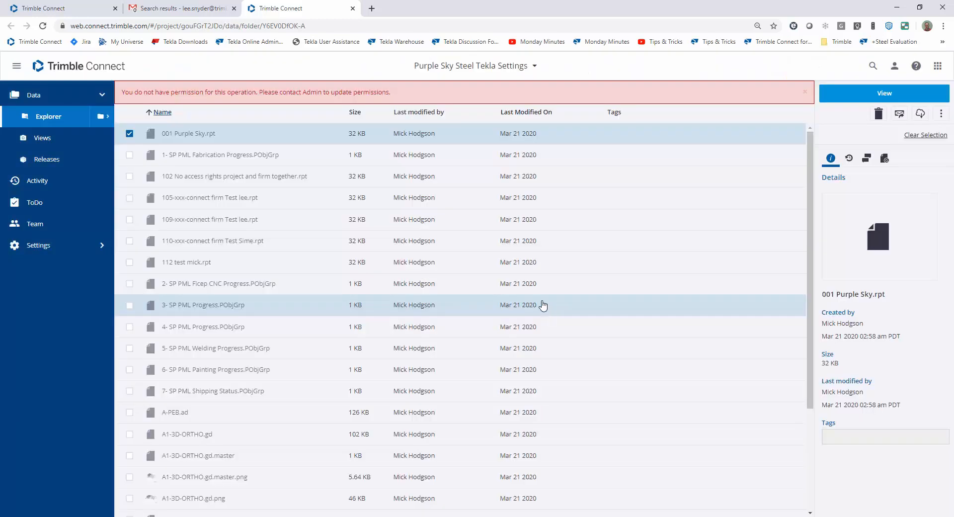